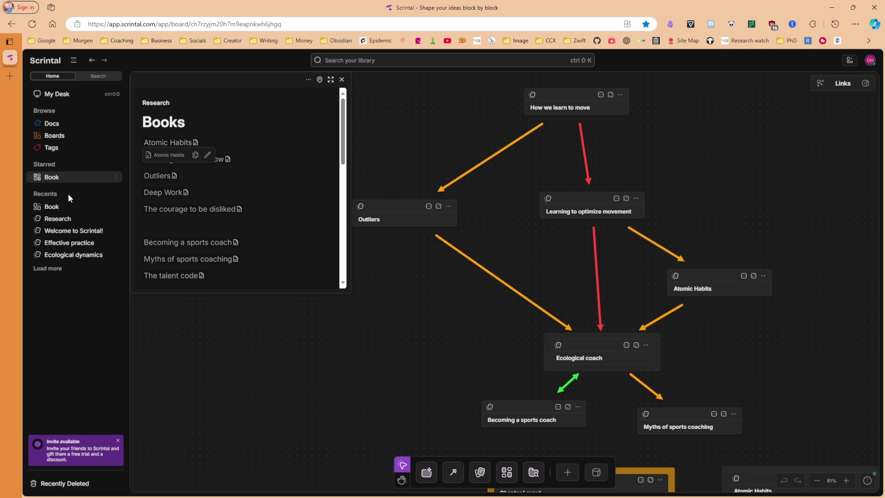
pyautogui.click(83, 101)
pyautogui.moveTo(525, 207); pyautogui.dragTo(615, 154)
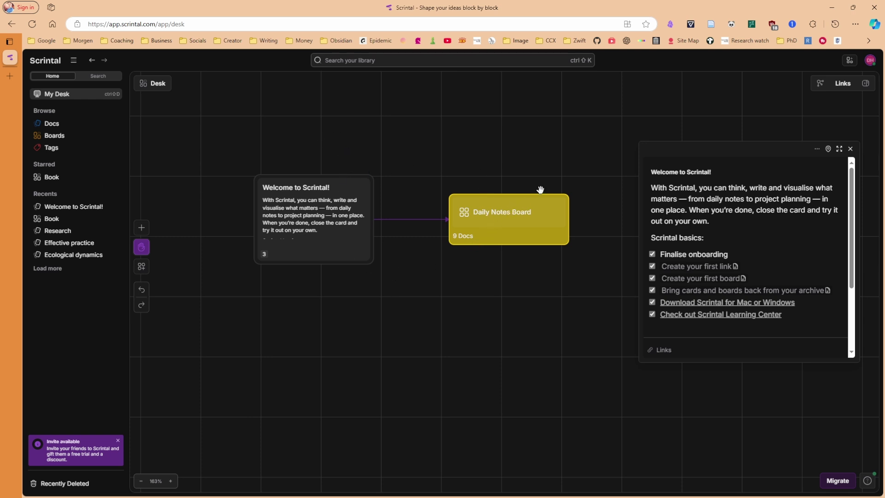
pyautogui.moveTo(540, 189); pyautogui.dragTo(497, 195)
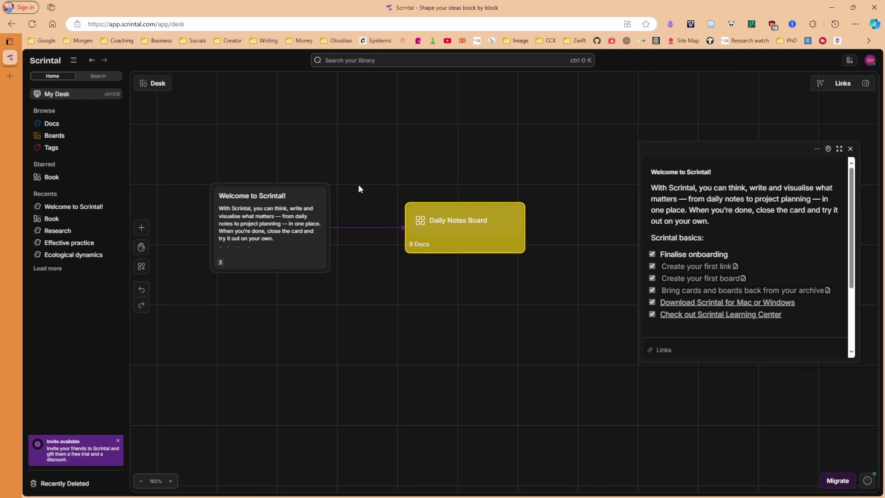
# Step: Open the Docs library and scroll through it, ending back at Effective practice and Research
pyautogui.click(51, 124)
pyautogui.scroll(-20, 260, 182)
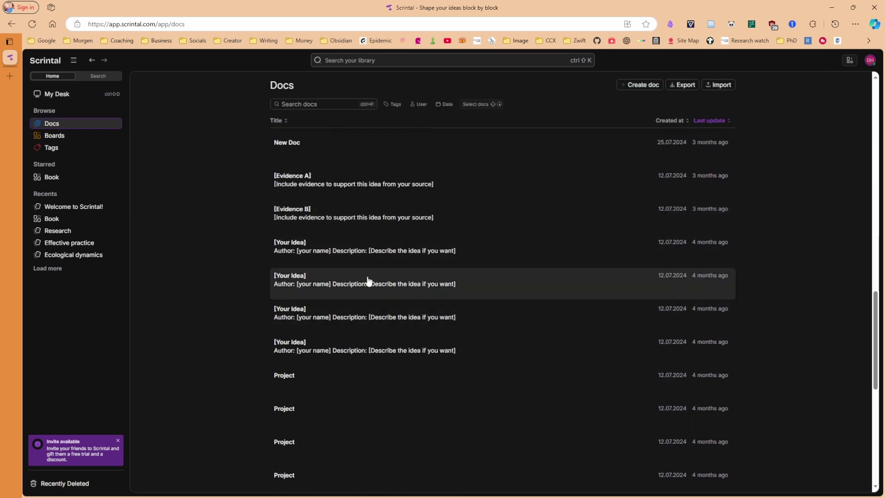
pyautogui.scroll(-4, 365, 267)
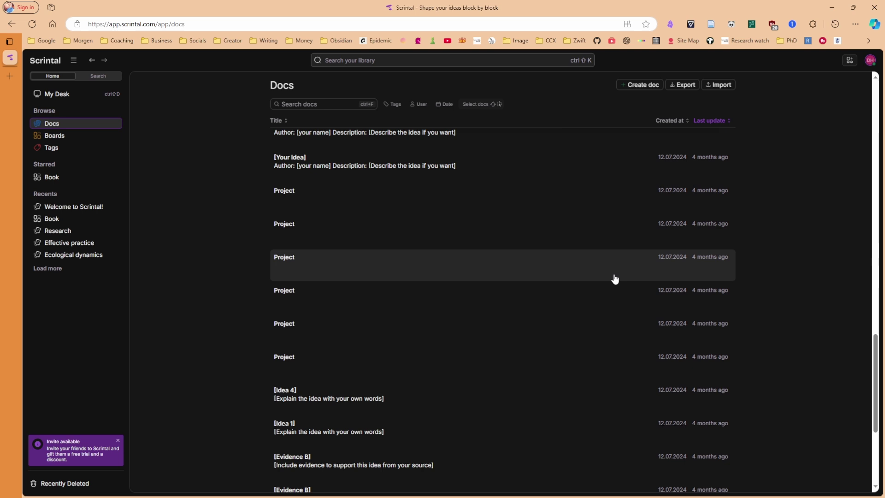
pyautogui.scroll(12, 455, 304)
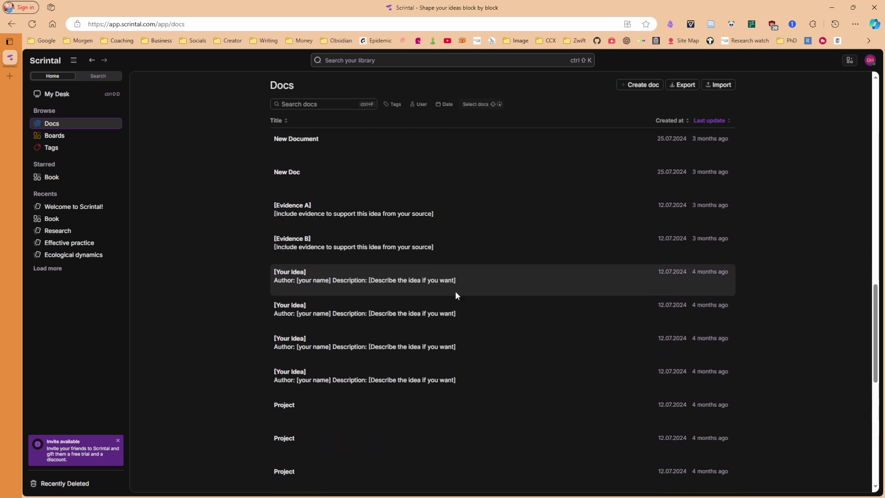
pyautogui.scroll(5, 456, 297)
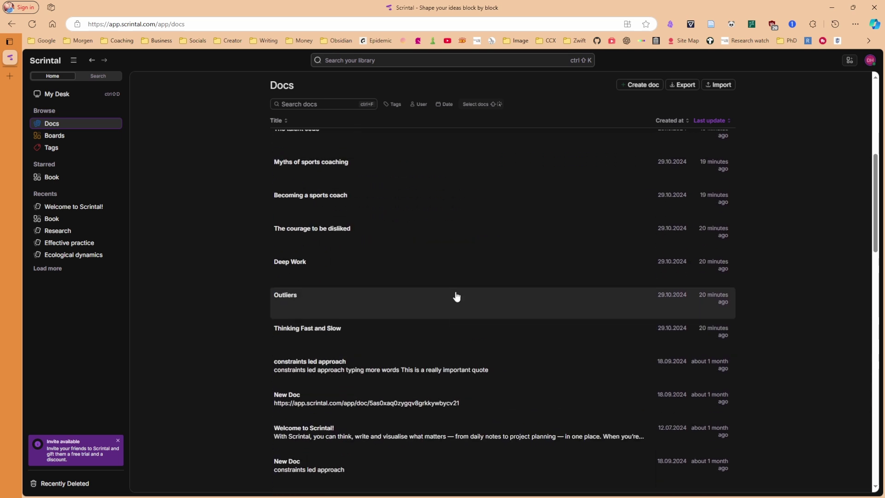
pyautogui.scroll(-3, 457, 296)
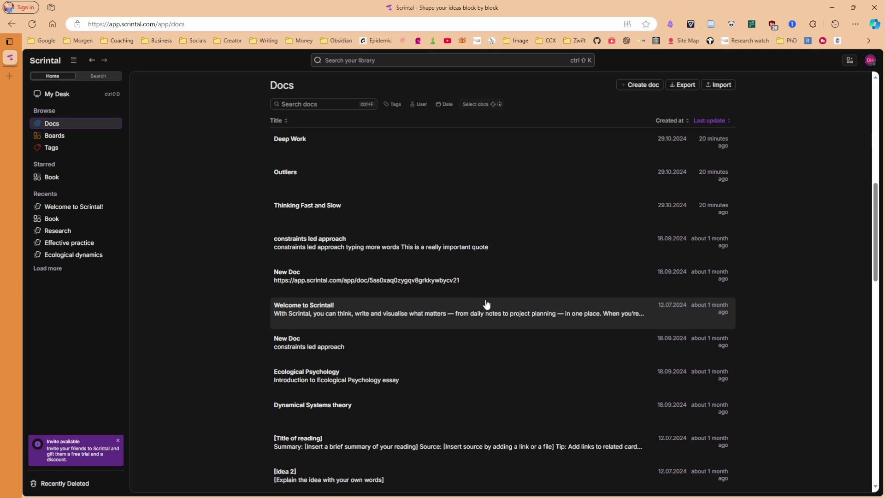
pyautogui.scroll(4, 485, 307)
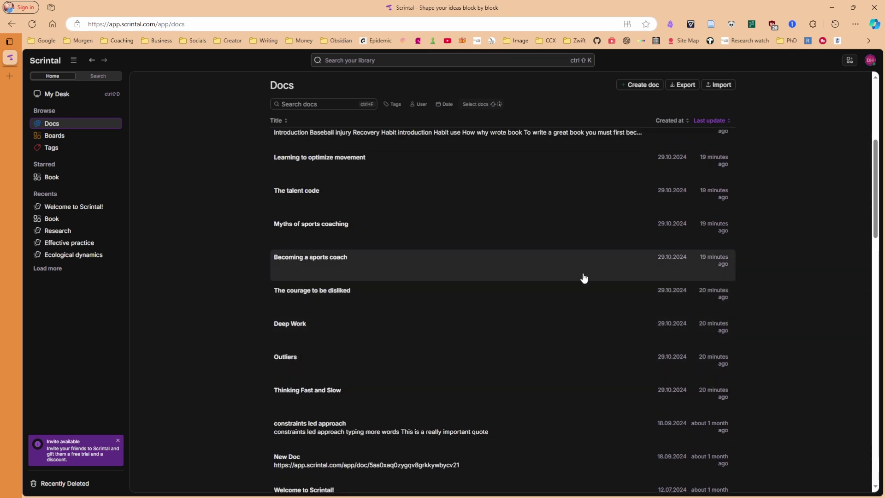
pyautogui.scroll(2, 407, 277)
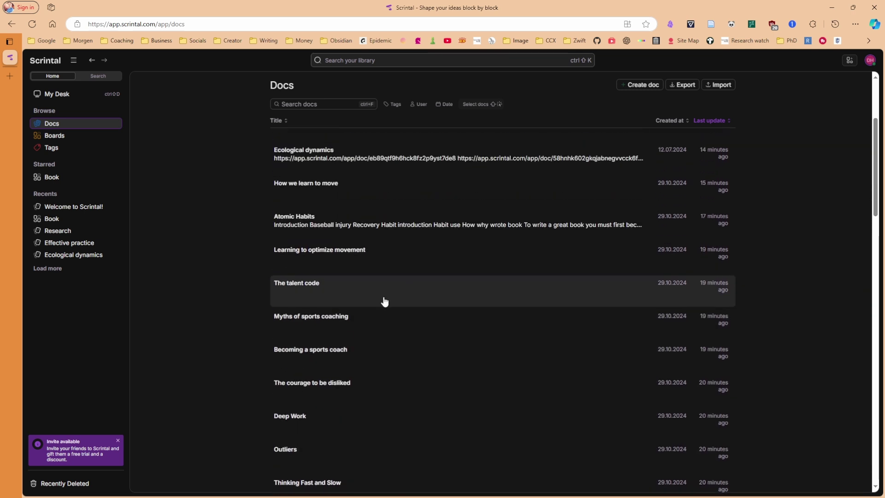
pyautogui.scroll(3, 375, 336)
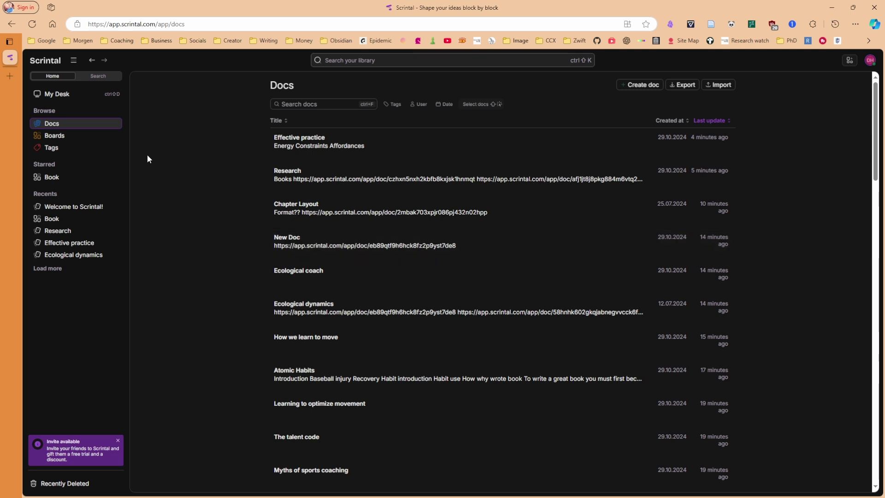
# Step: Move through Tags and the starred Book to Boards, then view the Daily Notes Board canvas
pyautogui.click(65, 152)
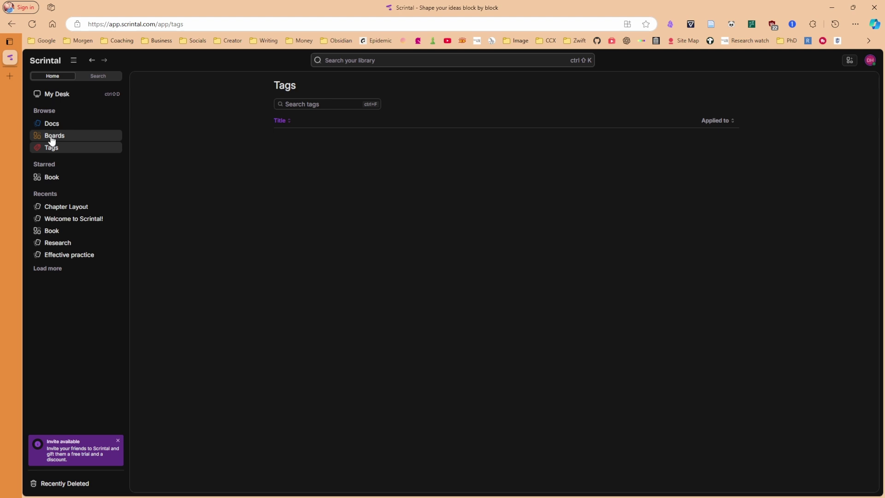
pyautogui.click(59, 177)
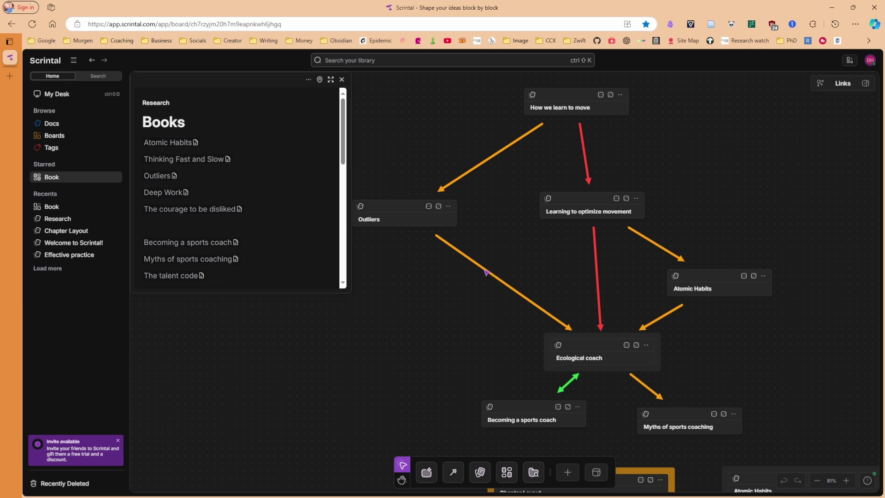
pyautogui.click(55, 135)
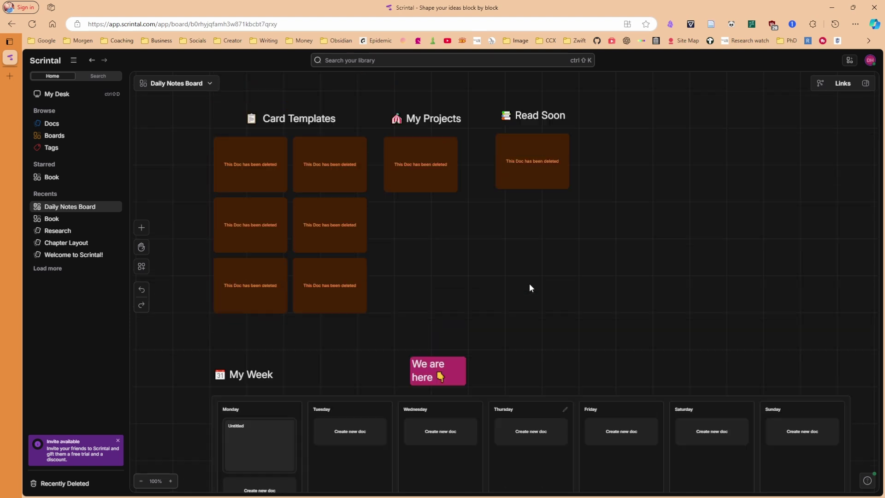
pyautogui.scroll(-4, 503, 261)
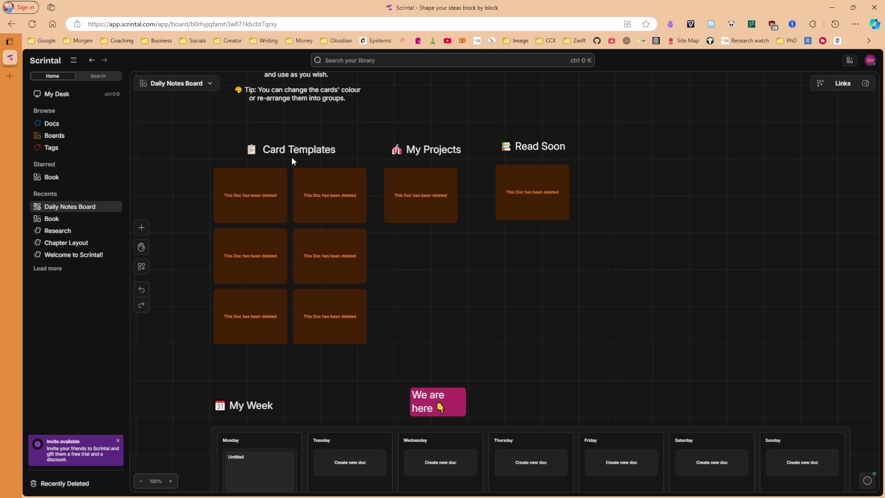
# Step: View the starred Book board's Research list and book map, then return to Docs
pyautogui.click(68, 176)
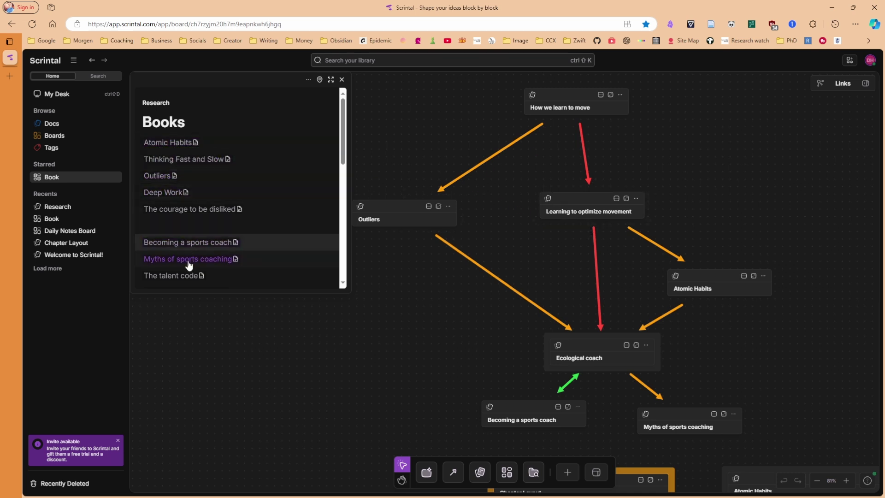
pyautogui.click(68, 129)
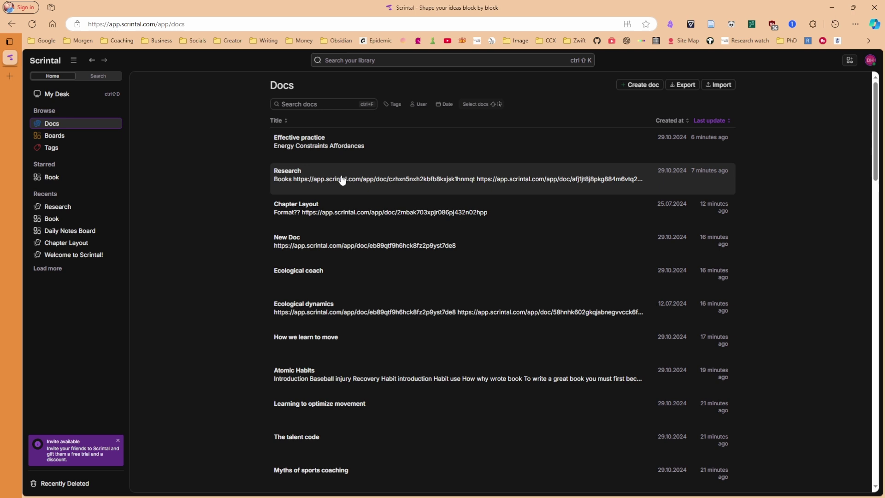
# Step: Preview the Research doc's book list, reposition and scroll the preview card, then close it
pyautogui.moveTo(341, 177)
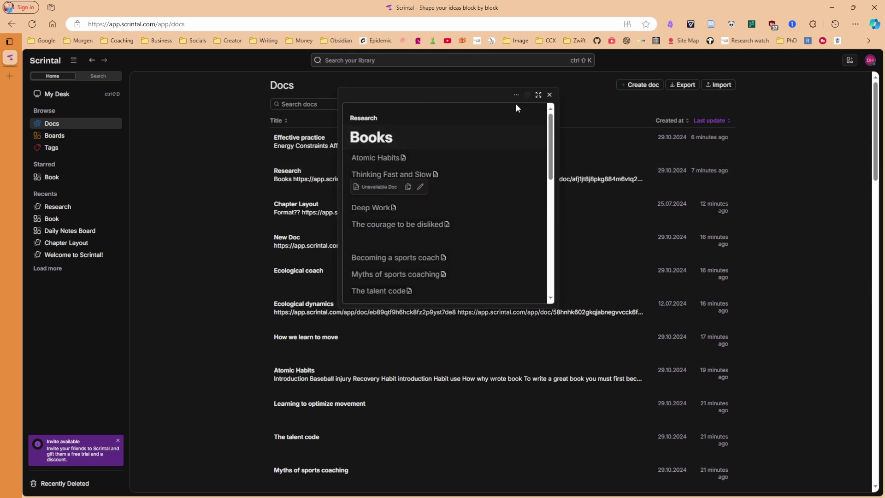
pyautogui.moveTo(517, 95); pyautogui.dragTo(585, 154)
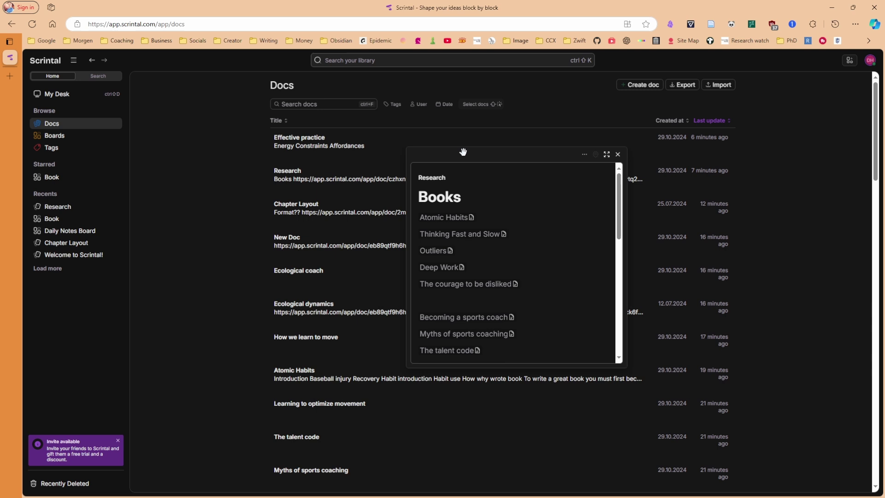
pyautogui.moveTo(462, 150); pyautogui.dragTo(565, 155)
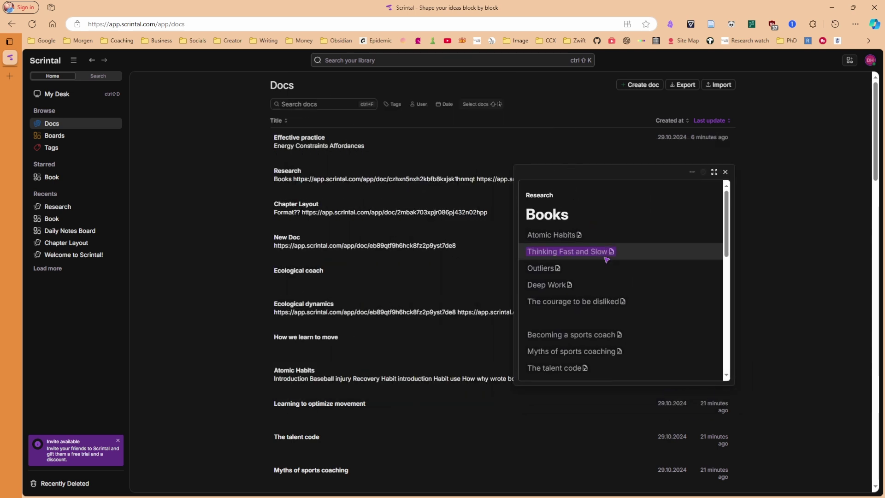
pyautogui.scroll(-5, 618, 268)
pyautogui.scroll(5, 584, 276)
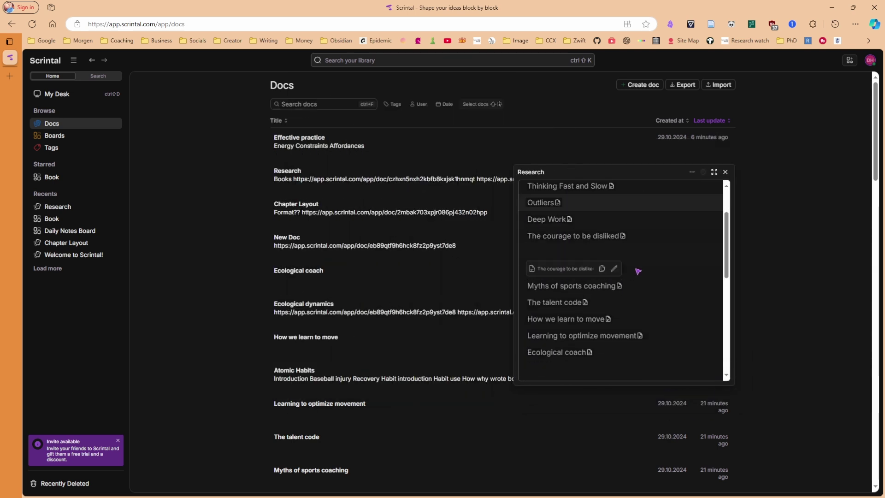
pyautogui.scroll(-8, 585, 259)
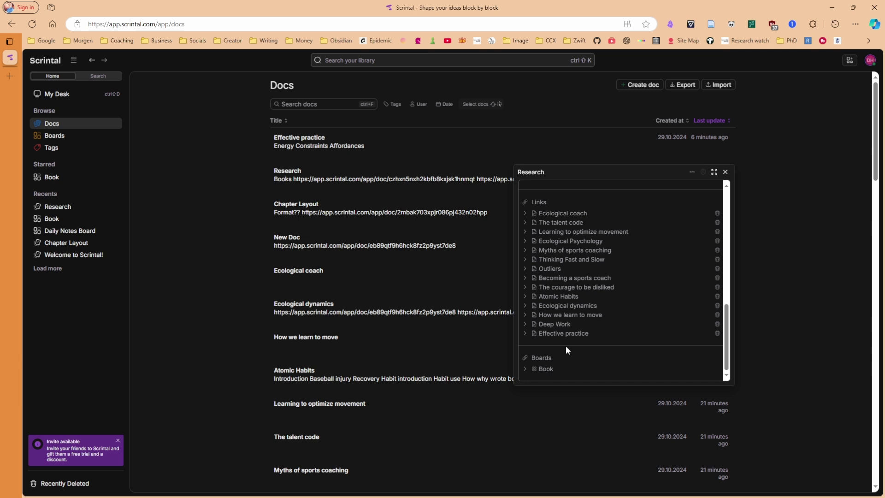
pyautogui.scroll(5, 587, 277)
pyautogui.scroll(2, 588, 277)
pyautogui.click(725, 172)
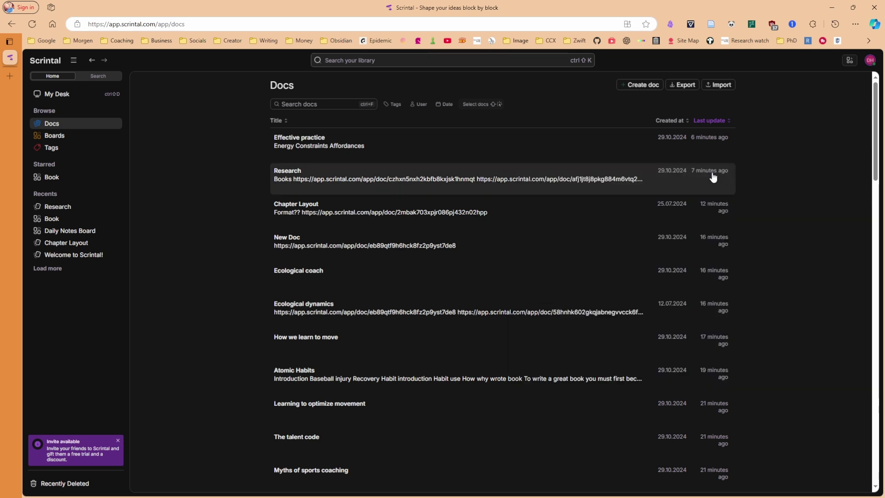
# Step: On the Book board, place an Atomic Habits block left of Ecological coach
pyautogui.click(60, 143)
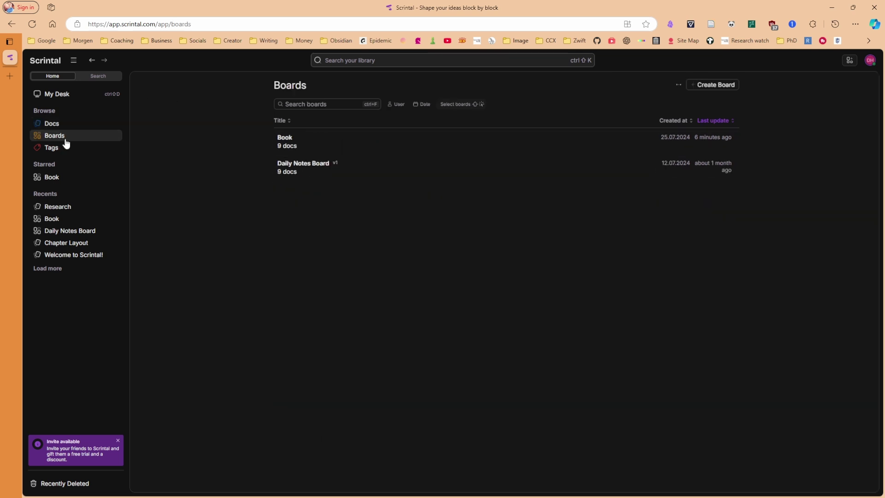
pyautogui.click(286, 141)
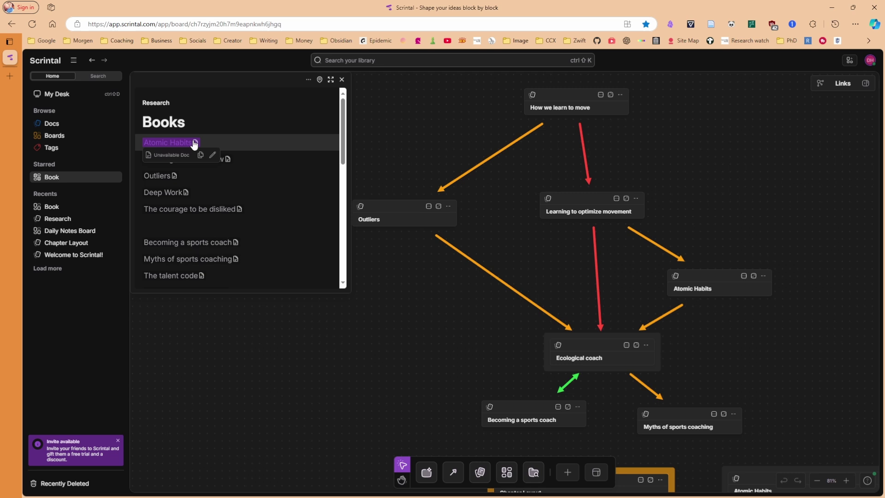
pyautogui.moveTo(225, 242); pyautogui.dragTo(416, 141)
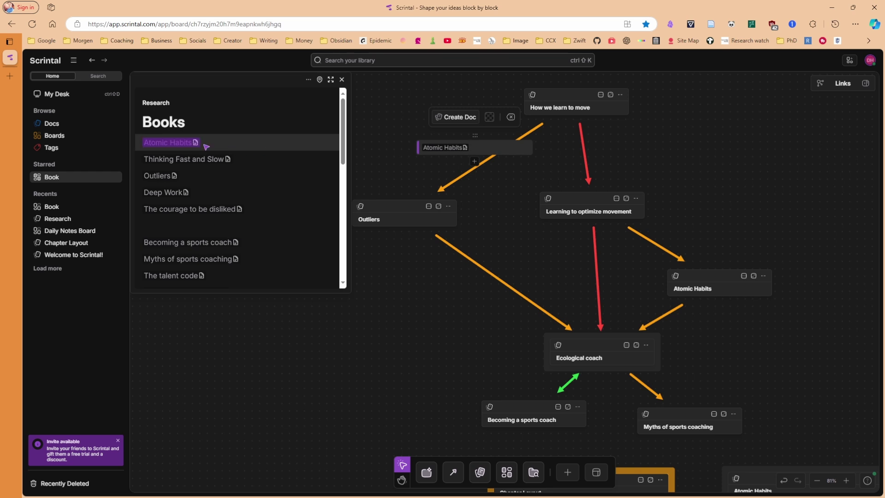
pyautogui.moveTo(173, 146)
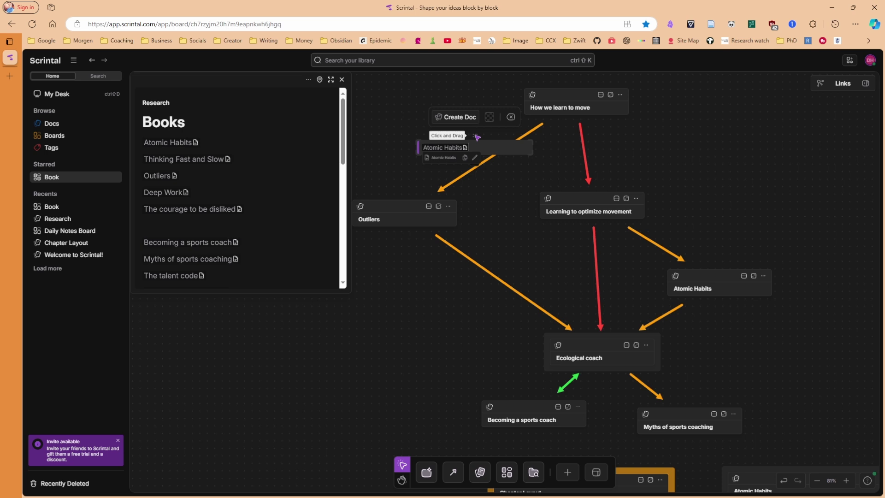
pyautogui.moveTo(478, 137); pyautogui.dragTo(435, 353)
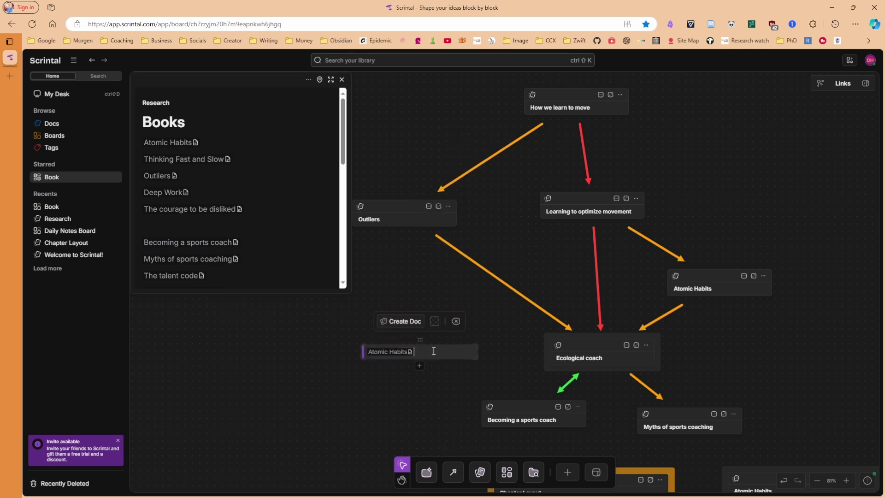
# Step: Write 'start typing anything' under the Atomic Habits link in that block
pyautogui.click(434, 352)
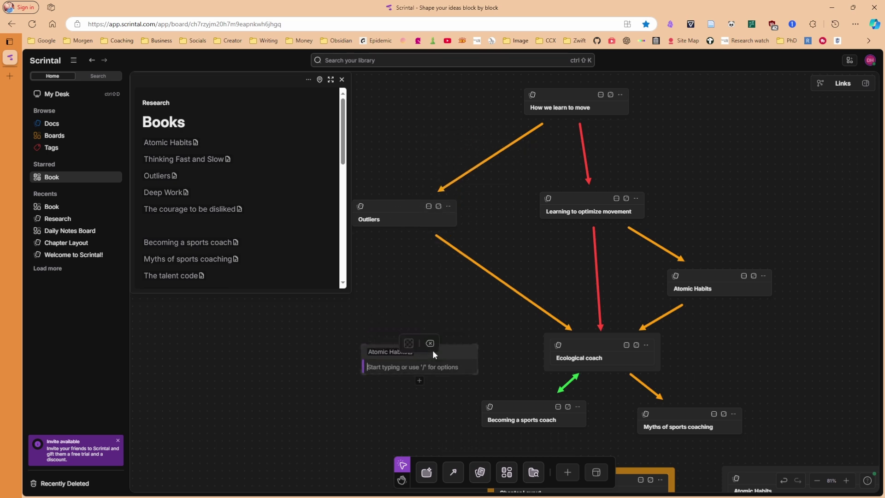
pyautogui.write('start typing anything')
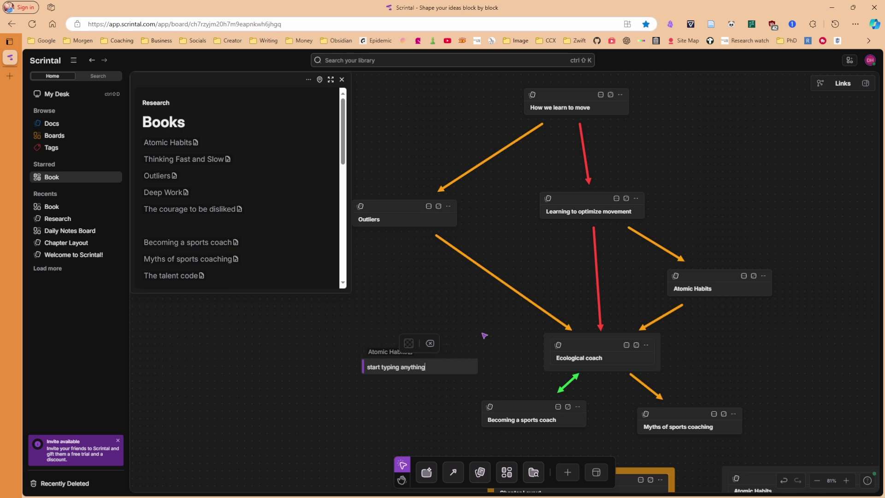
pyautogui.click(485, 335)
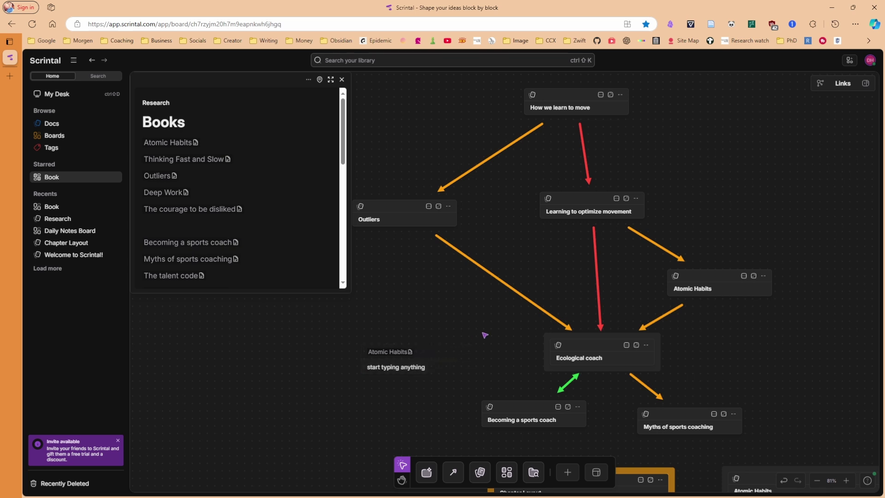
pyautogui.scroll(-3, 485, 335)
pyautogui.scroll(-3, 485, 335)
pyautogui.scroll(5, 485, 335)
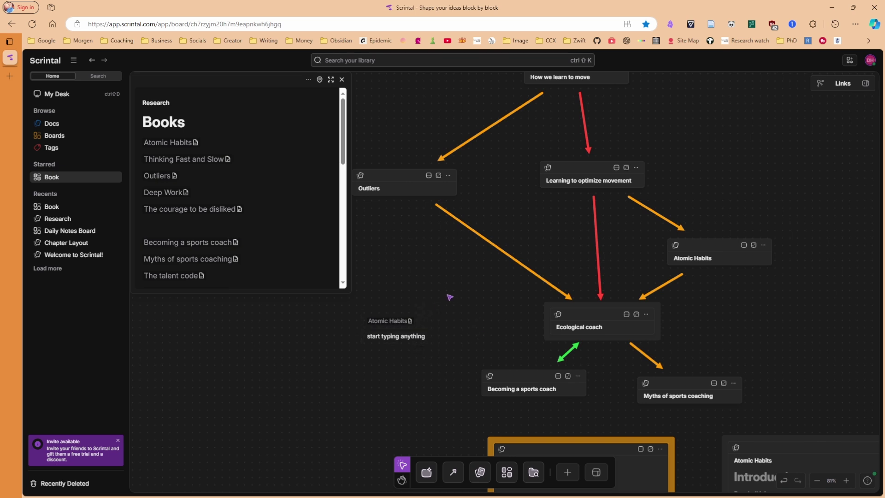
# Step: Open Atomic Habits at the upper right and drag the note in above 'fundamentals'
pyautogui.click(387, 321)
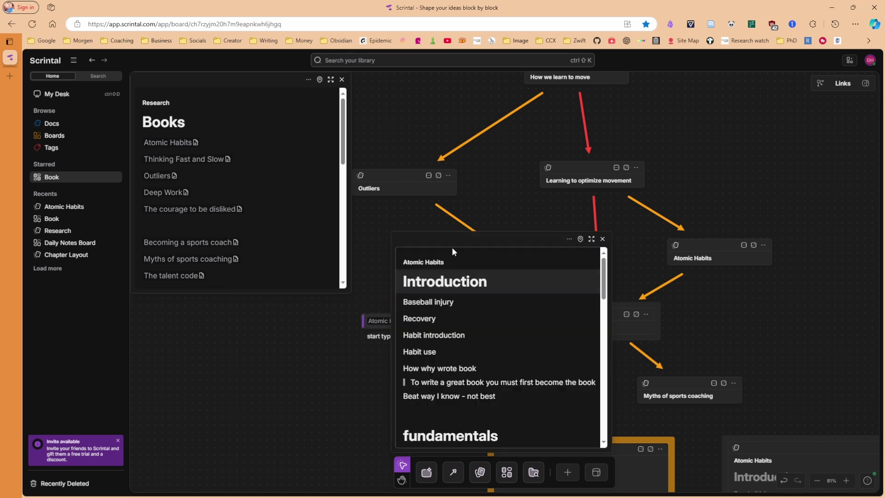
pyautogui.moveTo(452, 251); pyautogui.dragTo(661, 113)
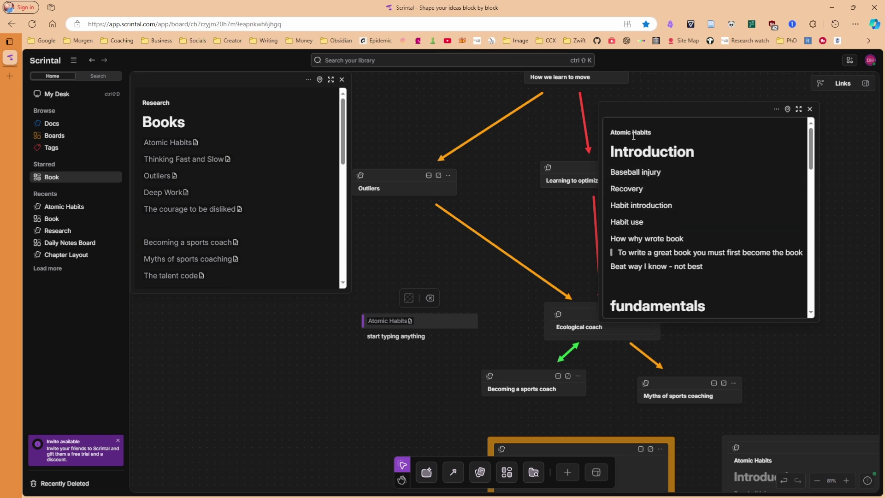
pyautogui.click(414, 336)
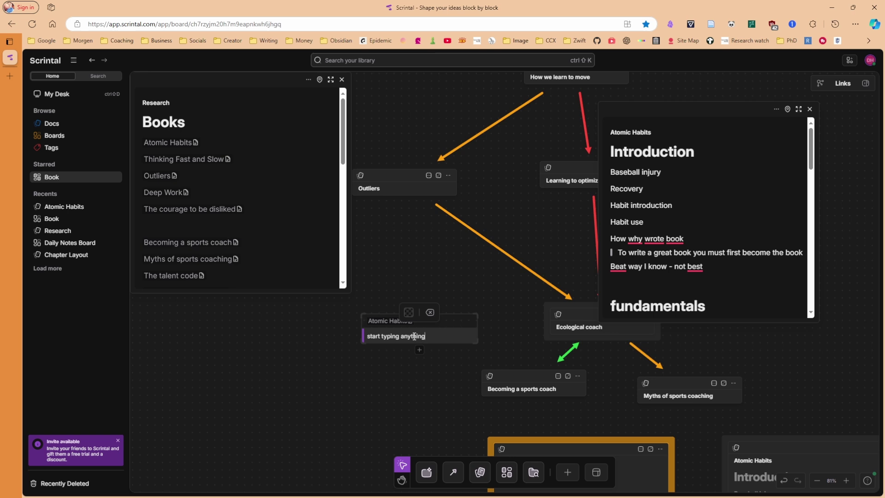
pyautogui.click(459, 368)
pyautogui.moveTo(397, 336); pyautogui.dragTo(682, 309)
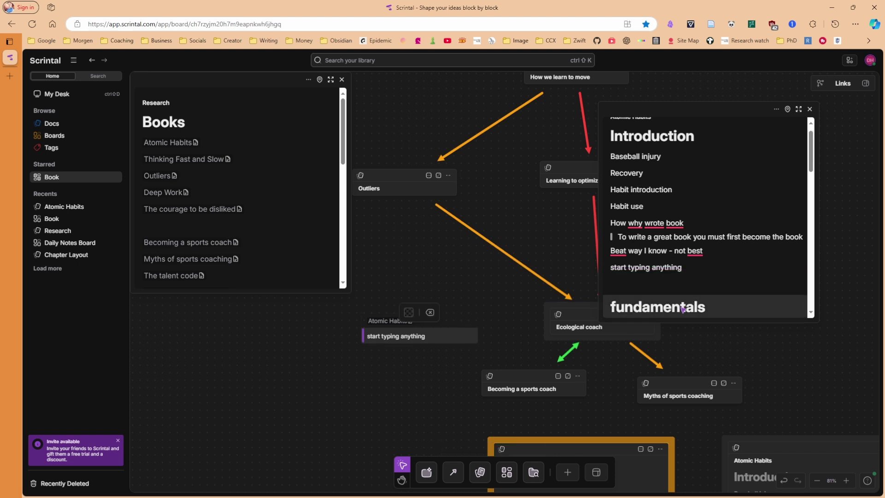
# Step: Remove the leftover note block from the board and close the Atomic Habits document
pyautogui.click(719, 255)
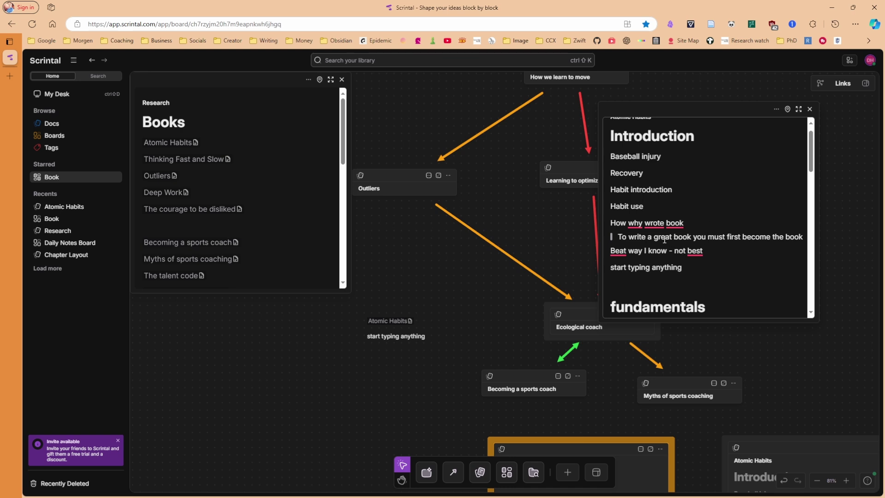
pyautogui.moveTo(760, 236); pyautogui.dragTo(690, 236)
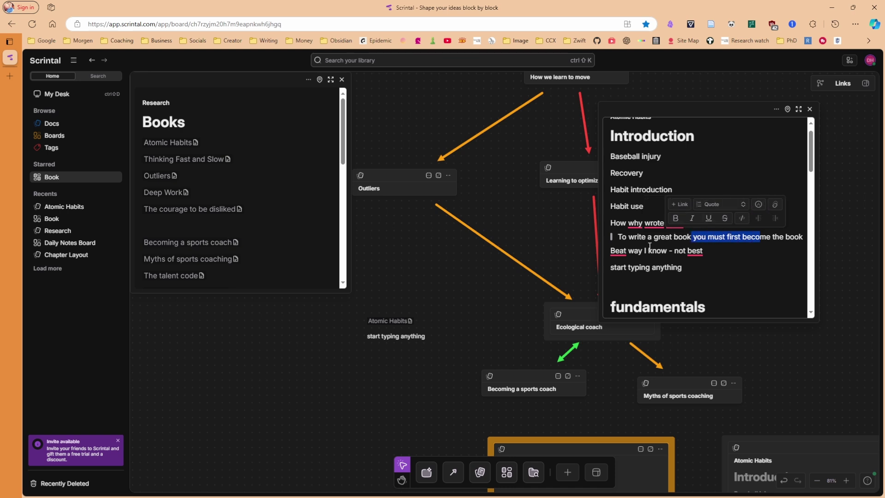
pyautogui.click(426, 342)
pyautogui.moveTo(426, 342); pyautogui.dragTo(487, 378)
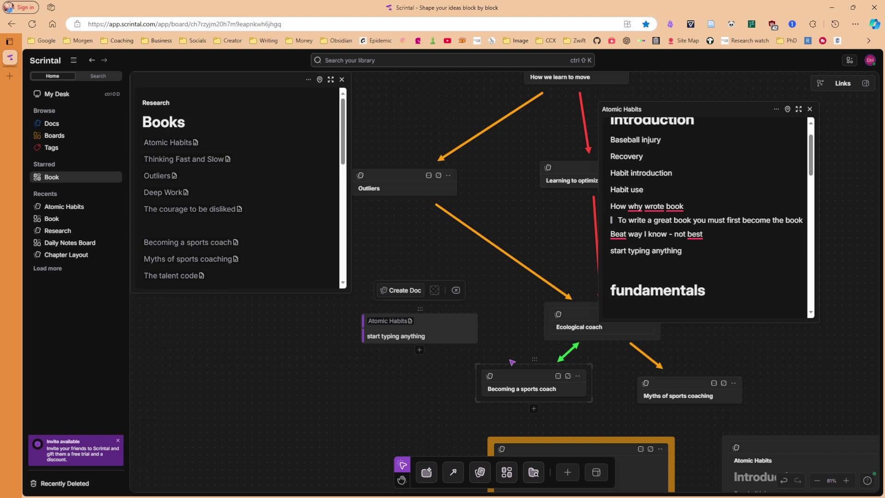
pyautogui.click(809, 110)
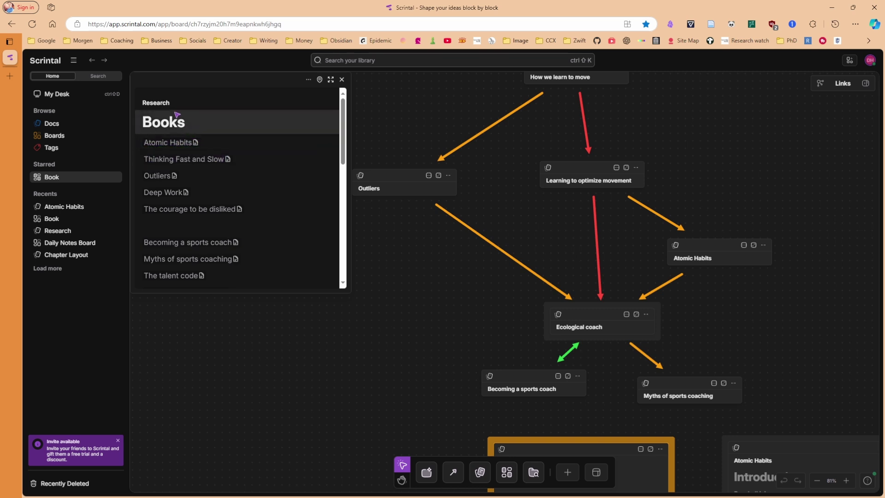
pyautogui.click(163, 100)
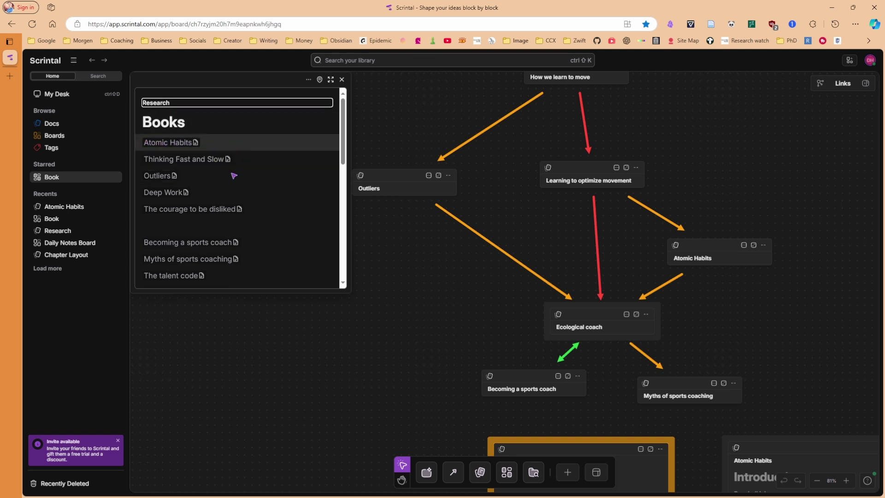
pyautogui.click(259, 223)
pyautogui.press('Up')
pyautogui.press('Up')
pyautogui.press('Up')
pyautogui.press('Up')
pyautogui.press('Up')
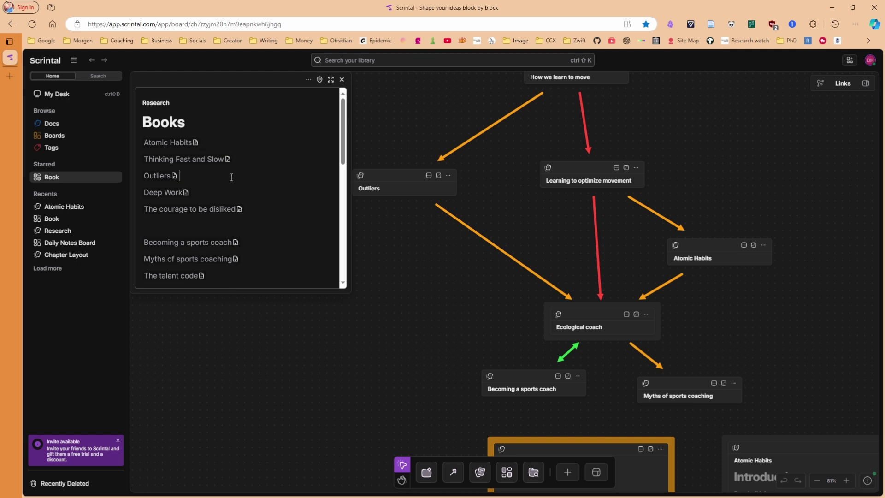
pyautogui.click(237, 195)
pyautogui.click(265, 226)
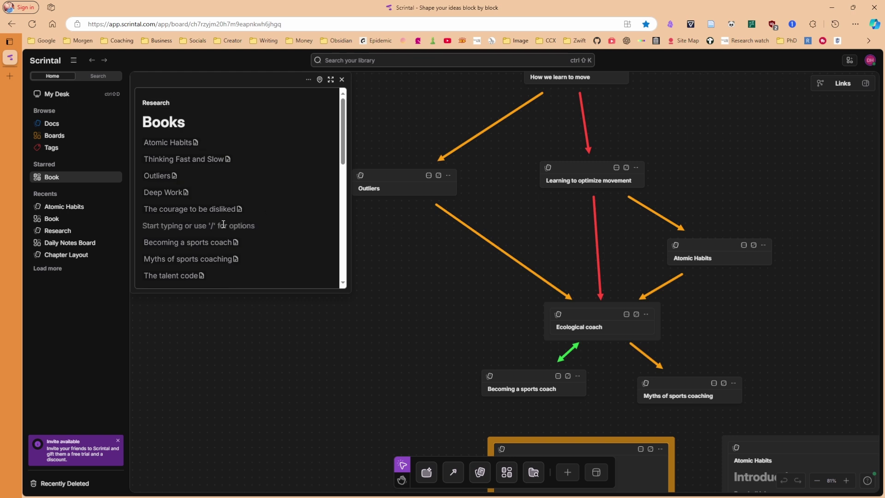
pyautogui.scroll(-2, 224, 221)
pyautogui.scroll(3, 218, 143)
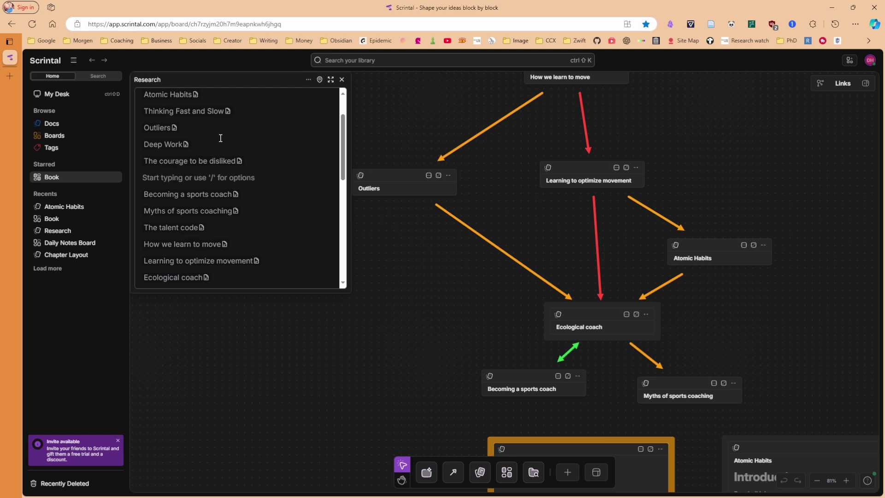
pyautogui.click(218, 141)
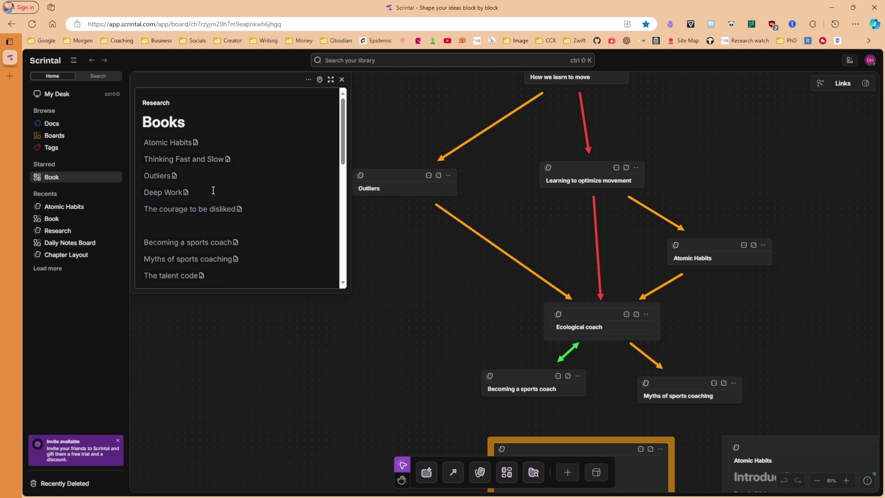
pyautogui.click(207, 173)
pyautogui.scroll(-3, 252, 163)
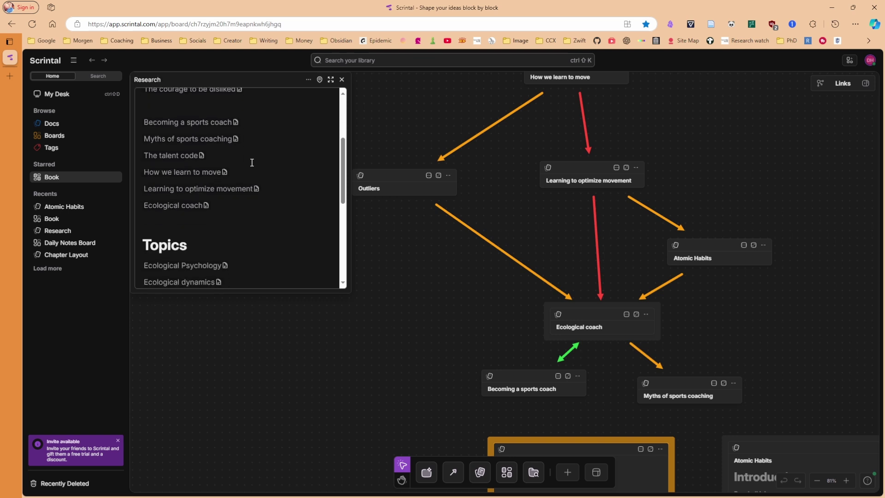
pyautogui.press('Down')
pyautogui.press('Down')
pyautogui.press('Down')
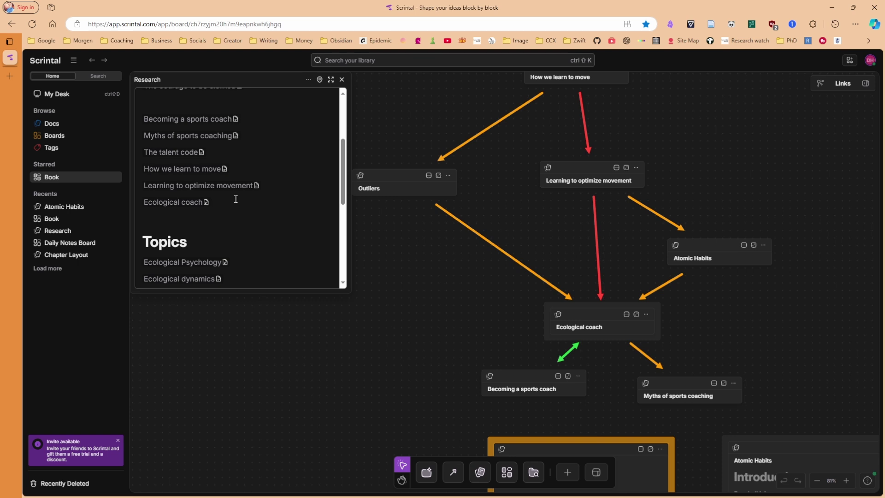
pyautogui.press('Up')
pyautogui.press('Up')
pyautogui.press('Up')
pyautogui.press('Up')
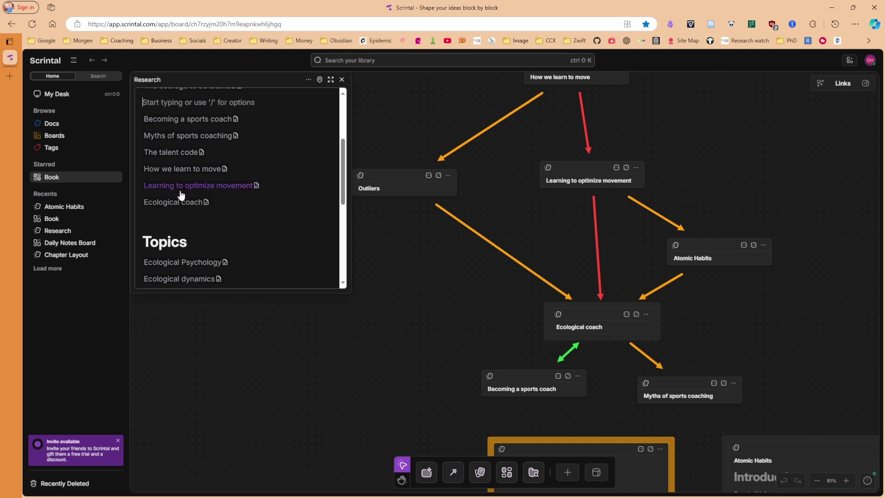
pyautogui.scroll(3, 252, 164)
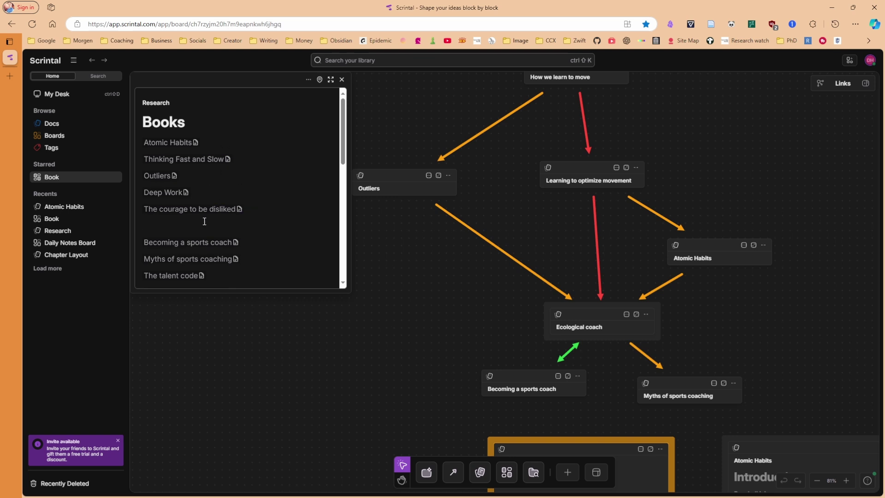
pyautogui.scroll(-5, 204, 221)
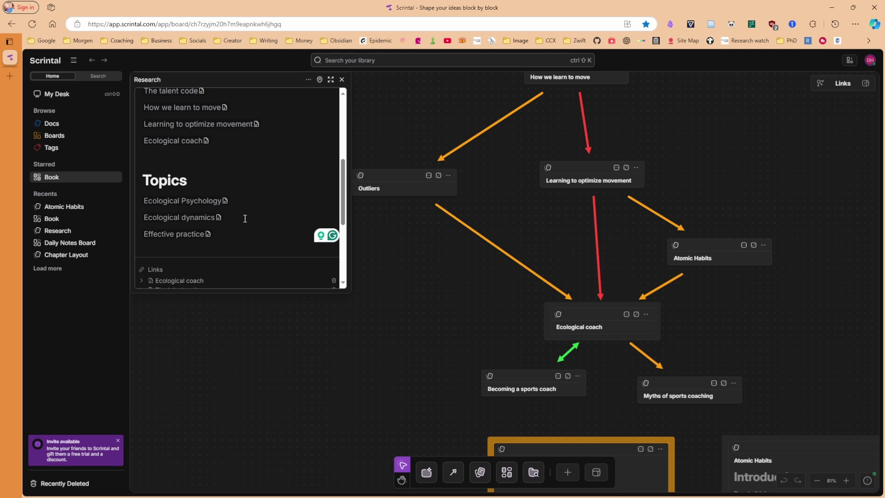
# Step: Look through the Ecological Psychology and Ecological dynamics topic pages
pyautogui.click(203, 201)
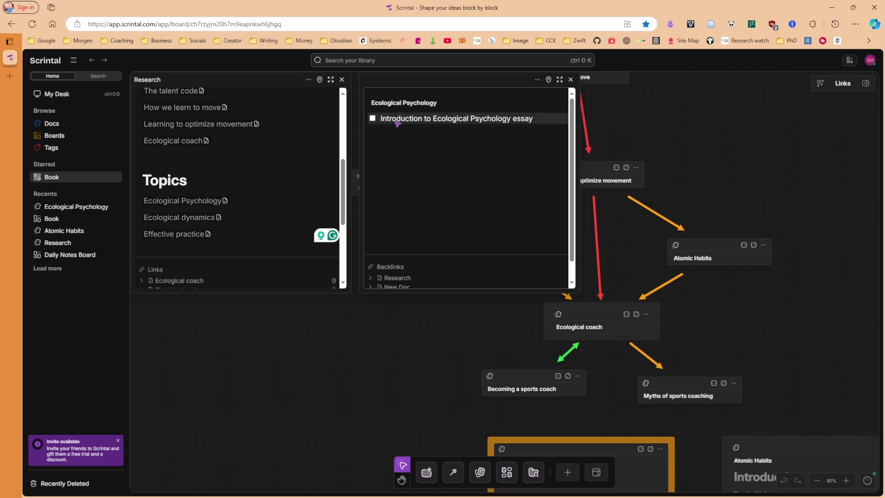
pyautogui.click(423, 134)
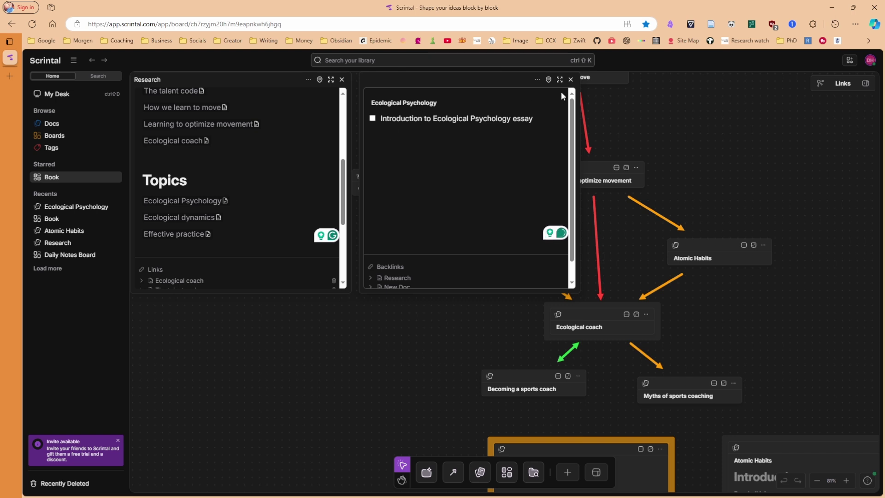
pyautogui.click(571, 80)
pyautogui.click(185, 217)
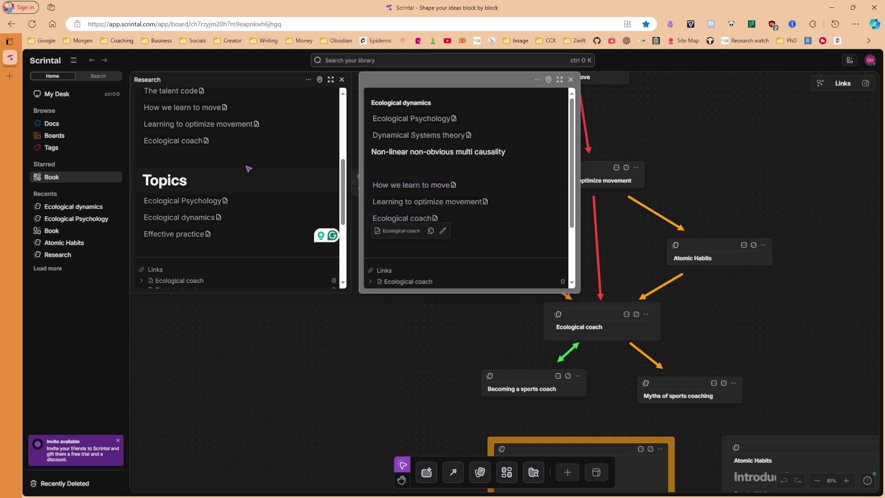
pyautogui.scroll(2, 189, 133)
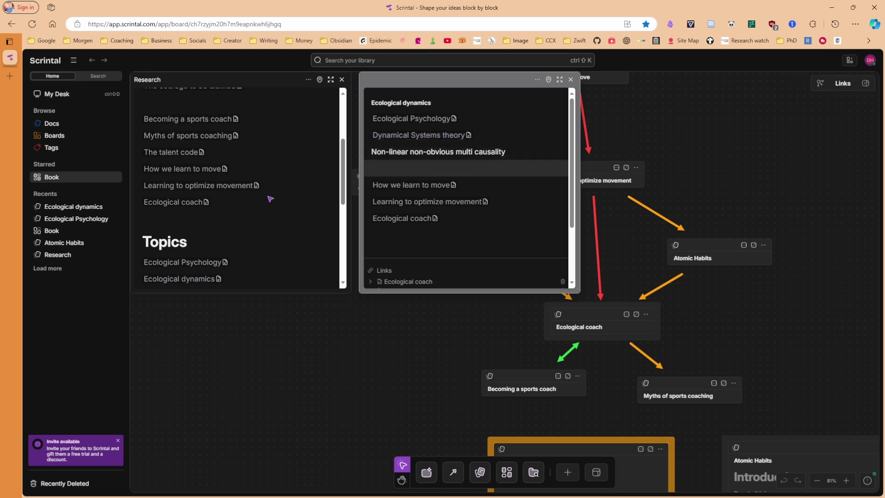
pyautogui.scroll(-2, 185, 202)
# Step: Open Effective practice and remove the blank line under the Affordances heading
pyautogui.click(174, 203)
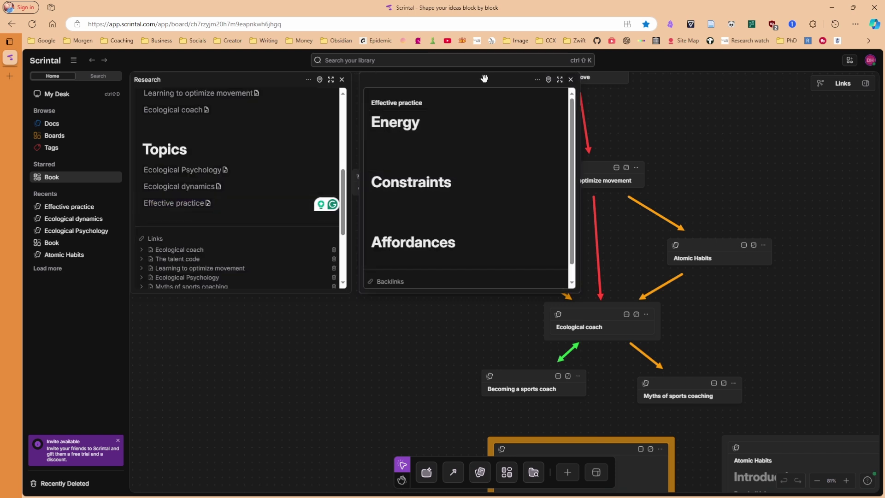
pyautogui.click(421, 143)
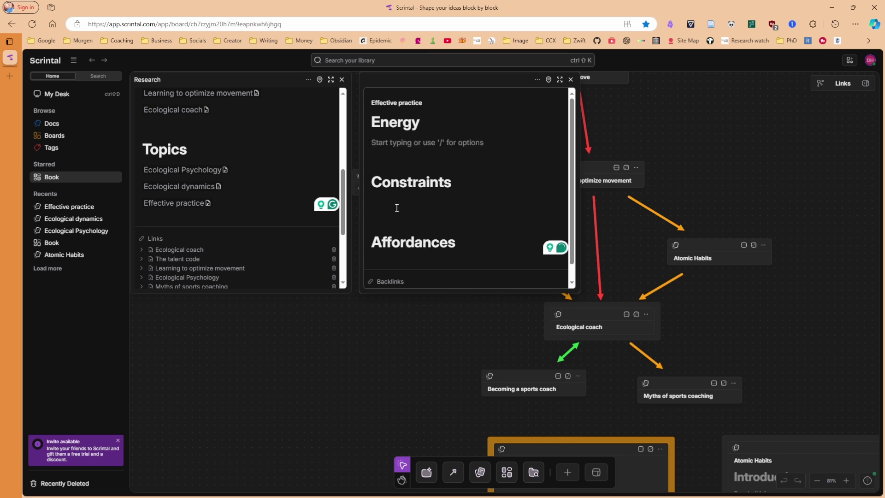
pyautogui.click(398, 206)
pyautogui.click(400, 225)
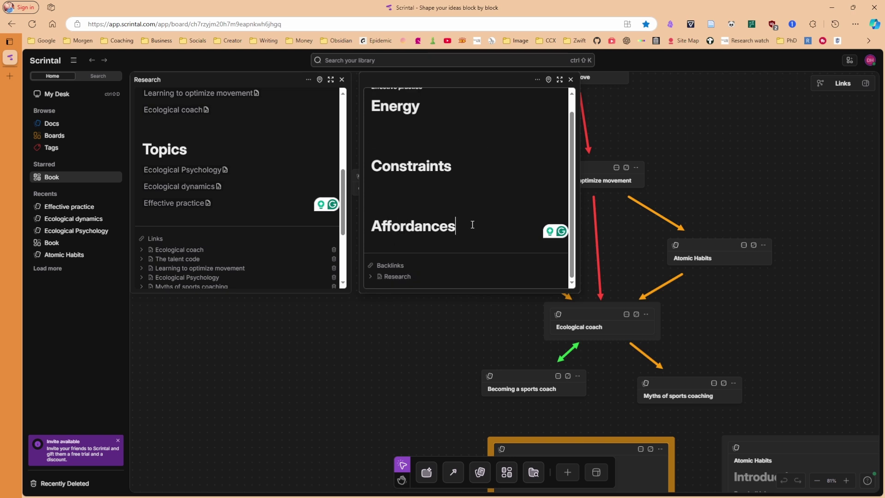
pyautogui.click(469, 225)
pyautogui.press('Return')
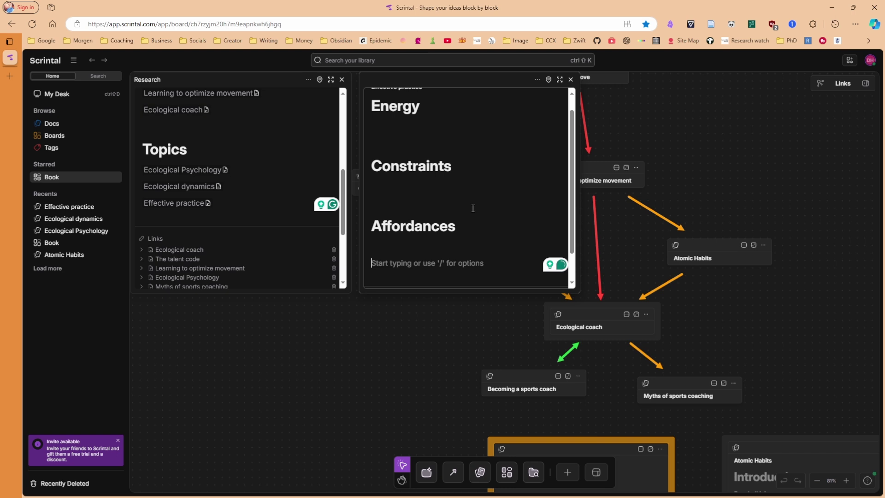
pyautogui.press('BackSpace')
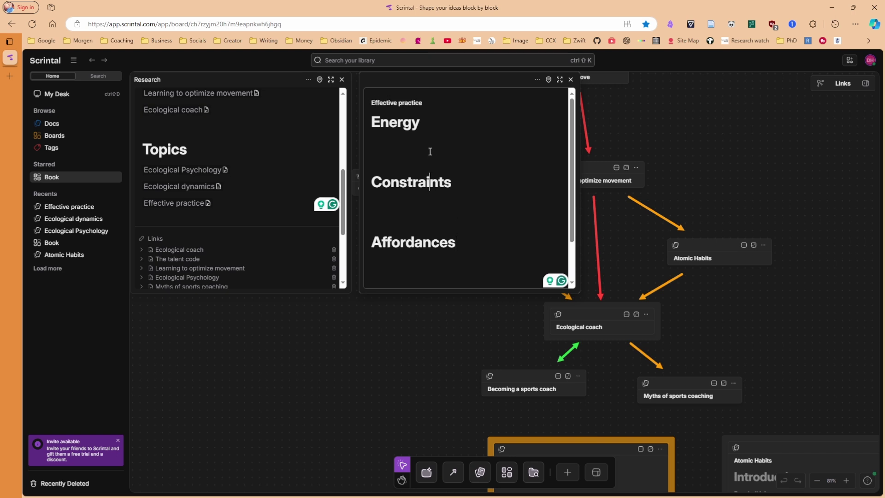
pyautogui.click(571, 80)
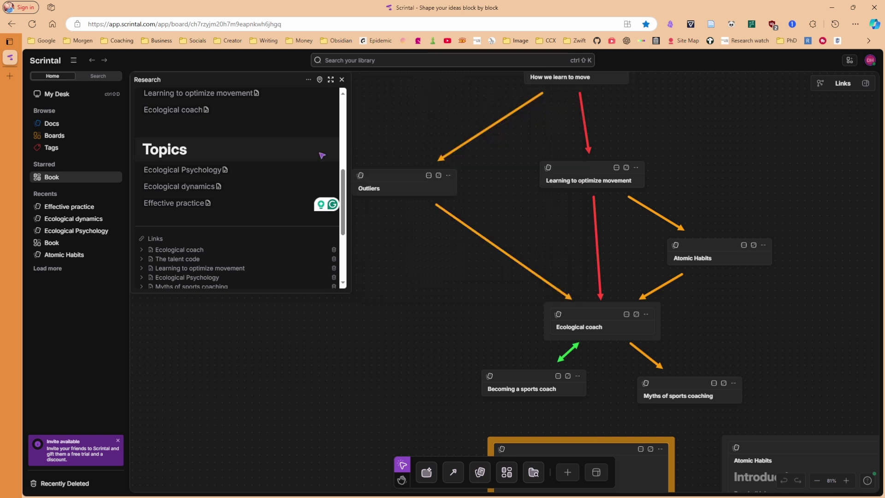
pyautogui.scroll(5, 283, 152)
pyautogui.scroll(1, 283, 153)
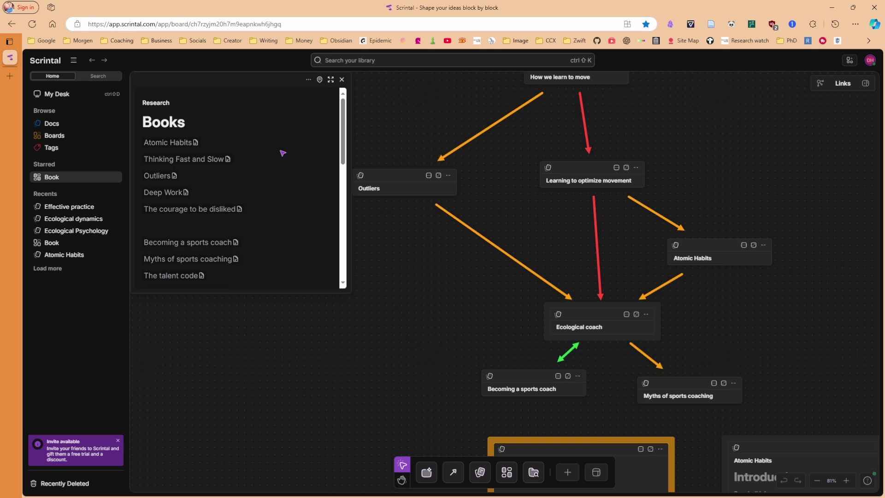
pyautogui.scroll(-3, 230, 198)
pyautogui.scroll(3, 228, 201)
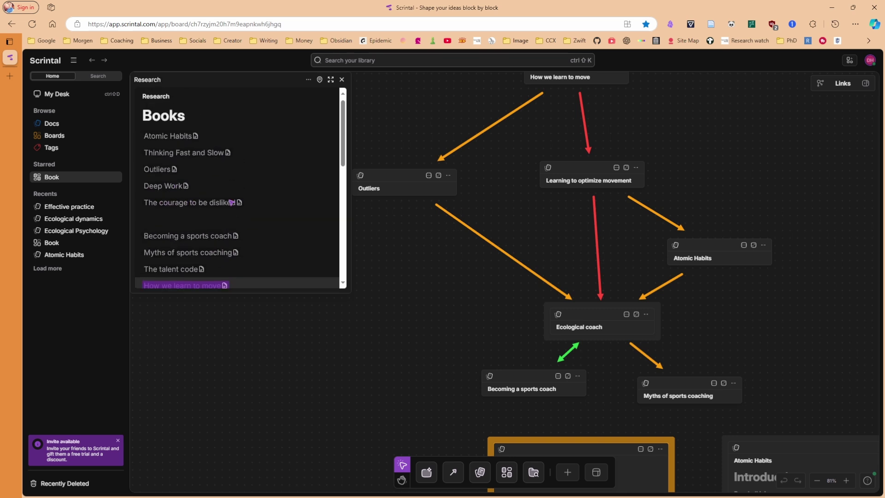
pyautogui.scroll(3, 520, 239)
pyautogui.scroll(-2, 547, 233)
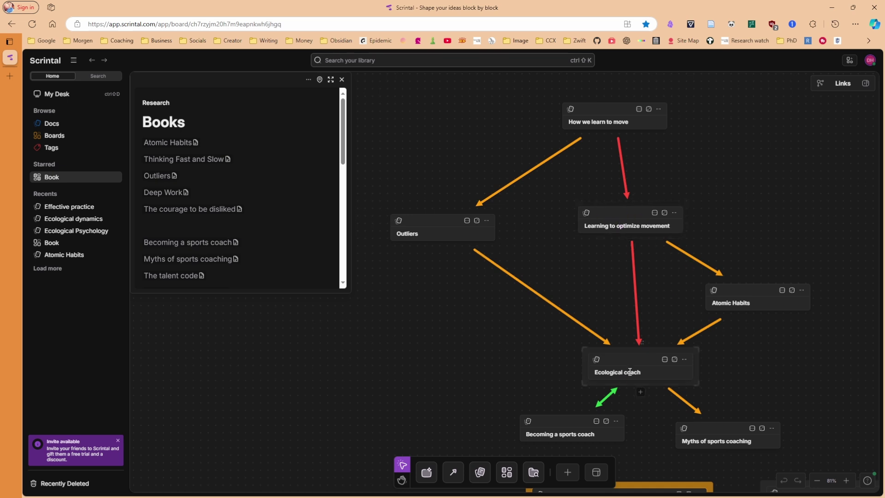
pyautogui.scroll(-2, 714, 244)
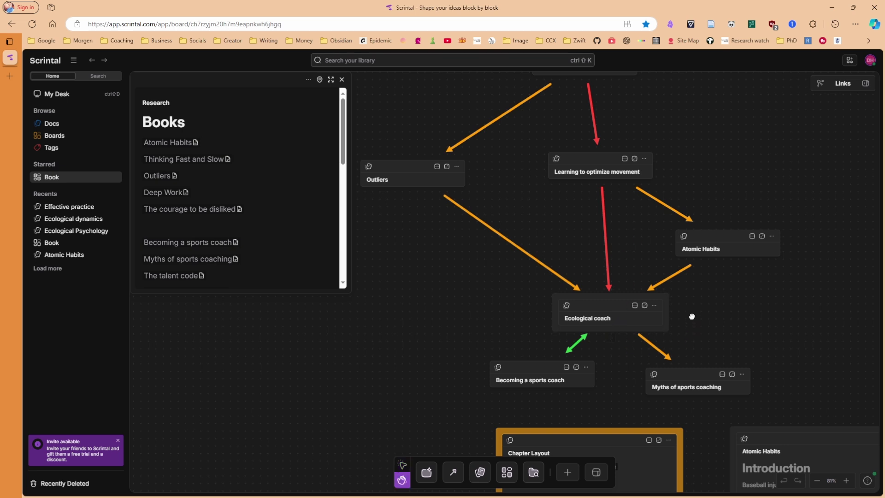
pyautogui.scroll(-3, 692, 314)
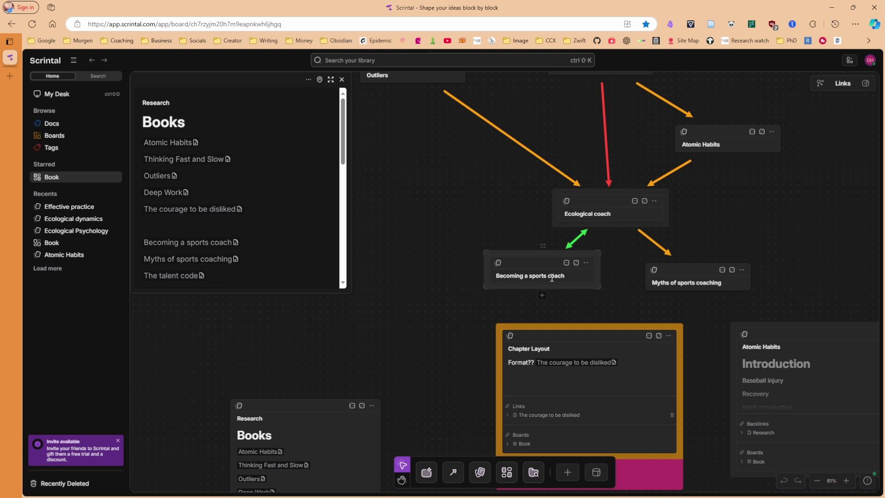
# Step: Move Becoming a sports coach beside Ecological coach, then back below-left of it
pyautogui.moveTo(544, 254); pyautogui.dragTo(465, 191)
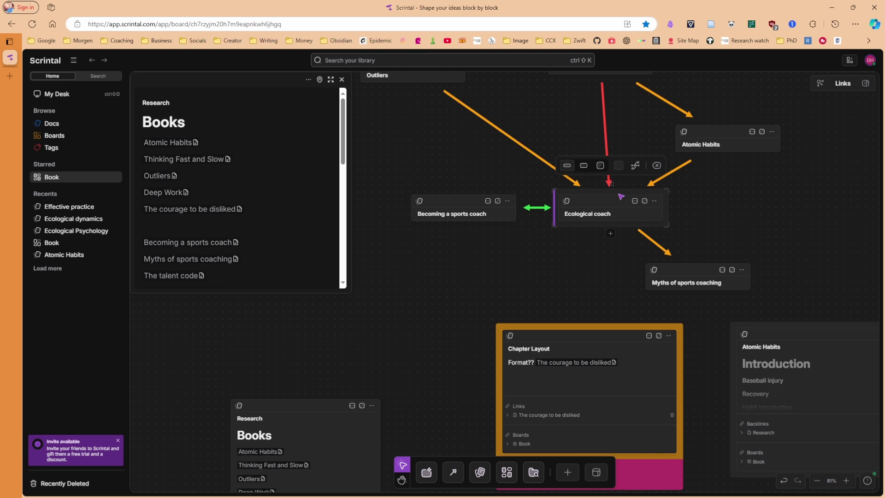
pyautogui.moveTo(449, 213); pyautogui.dragTo(510, 277)
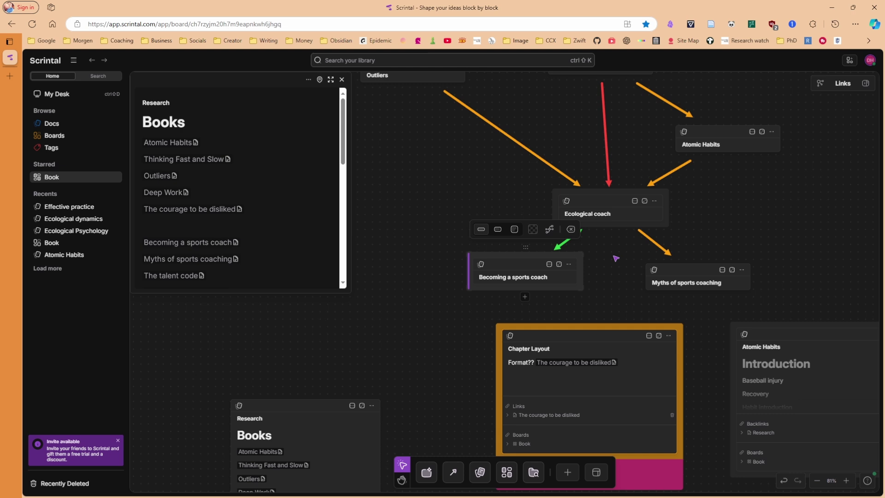
pyautogui.click(616, 191)
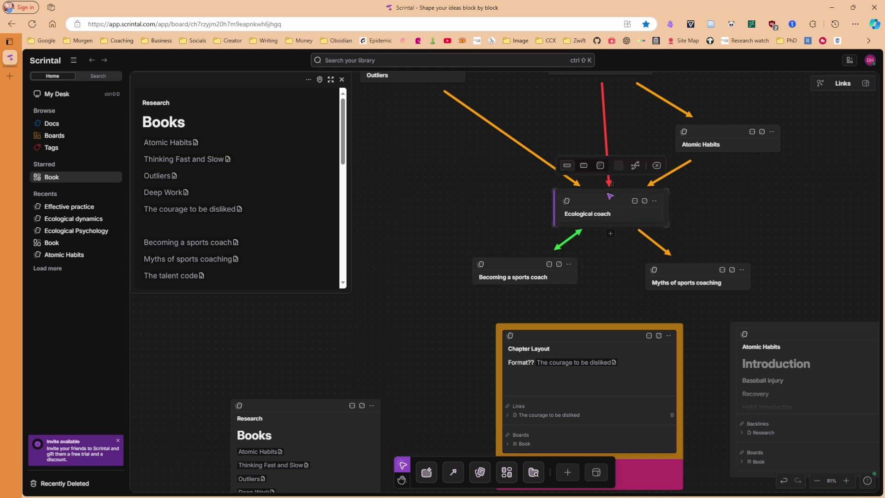
pyautogui.scroll(5, 599, 198)
pyautogui.scroll(-4, 586, 266)
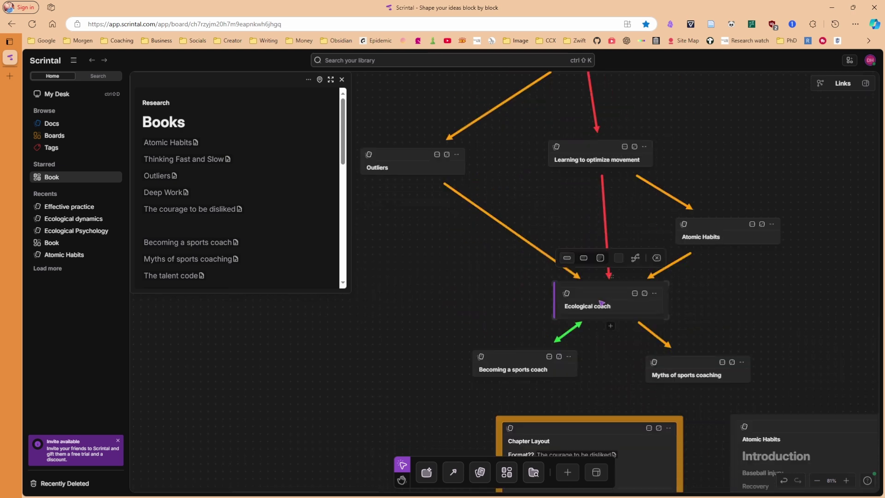
pyautogui.scroll(2, 604, 283)
pyautogui.scroll(-4, 597, 138)
pyautogui.scroll(4, 599, 231)
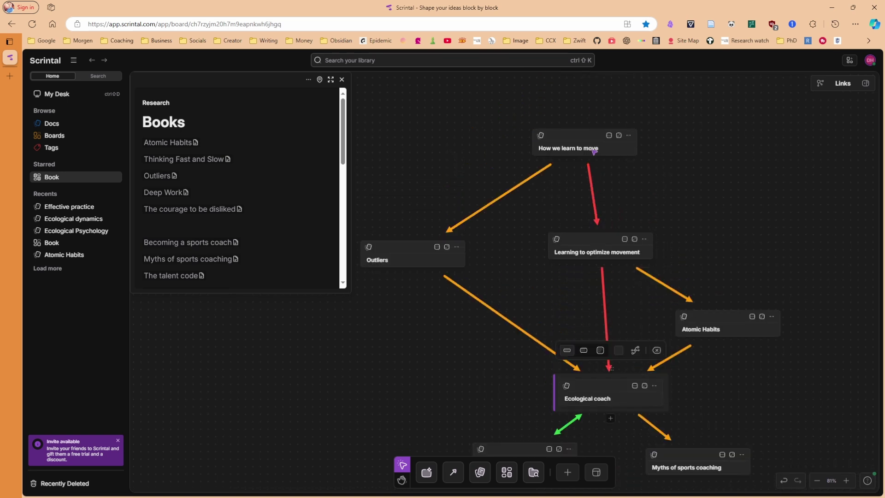
pyautogui.scroll(-5, 602, 252)
# Step: Select and deselect Ecological coach, Becoming a sports coach and Myths of sports coaching to check links
pyautogui.click(604, 305)
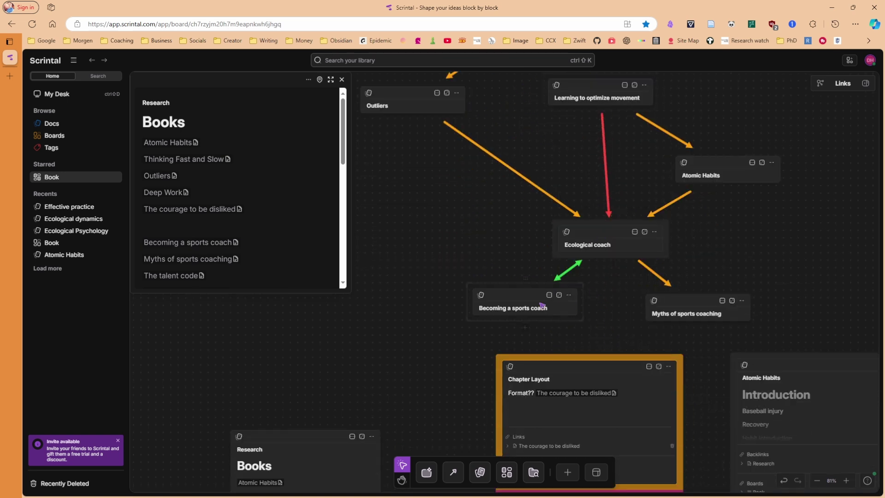
pyautogui.click(526, 284)
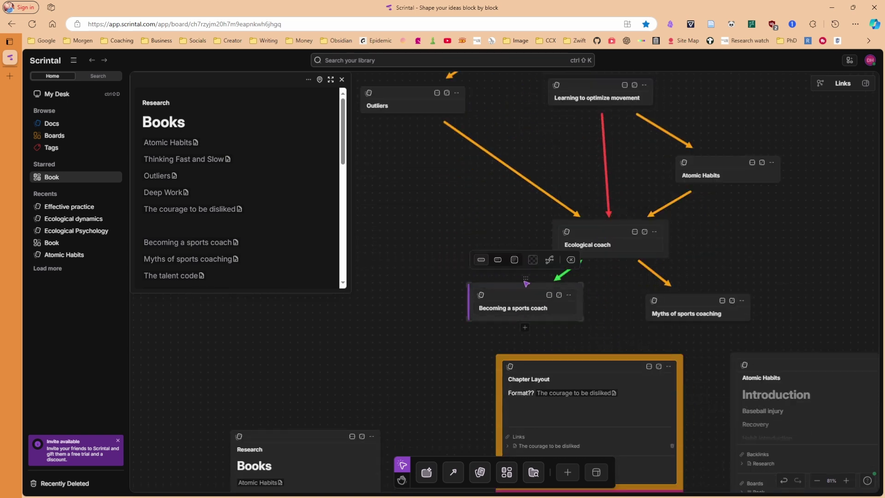
pyautogui.click(606, 284)
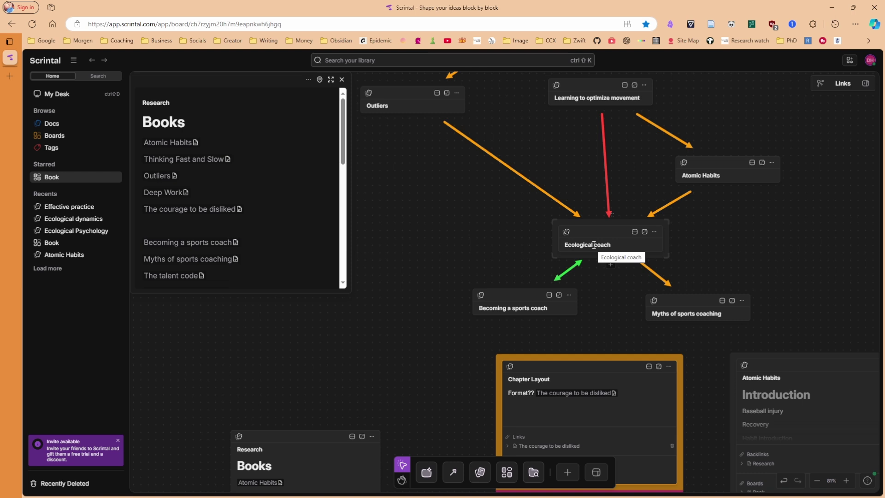
pyautogui.click(613, 221)
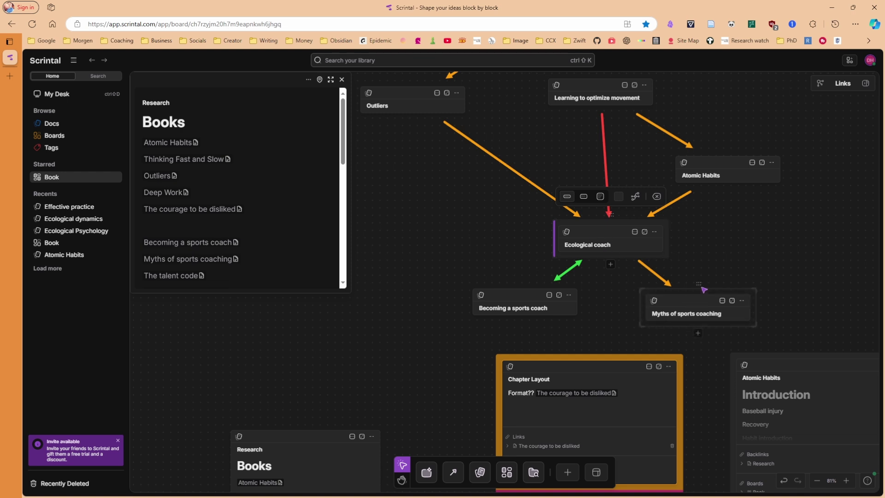
pyautogui.click(687, 293)
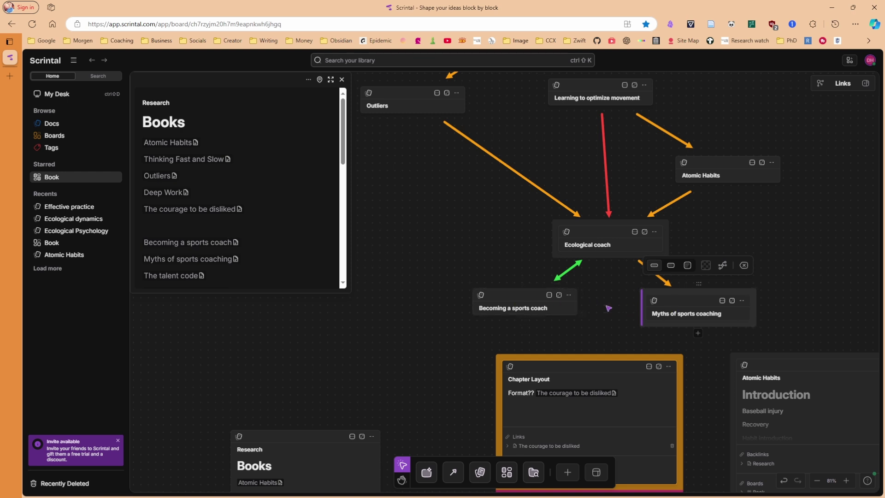
pyautogui.scroll(-3, 612, 308)
pyautogui.hscroll(1, 612, 308)
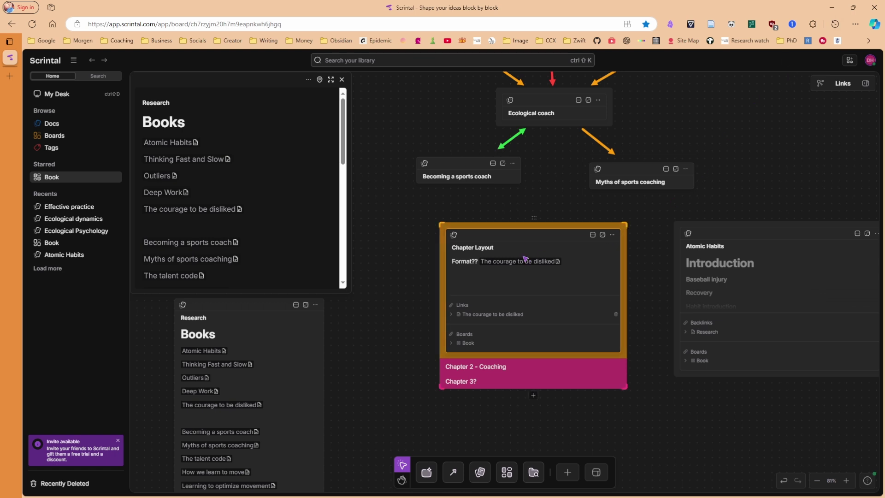
pyautogui.click(469, 280)
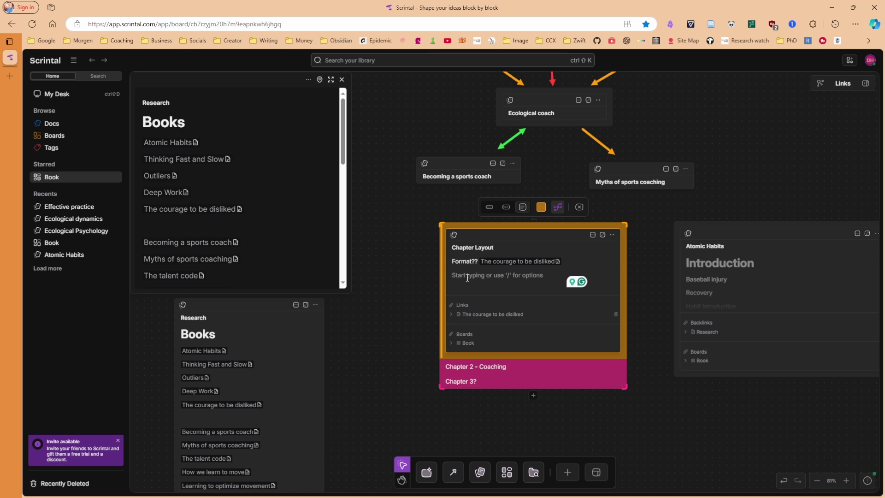
pyautogui.click(518, 261)
pyautogui.click(478, 261)
pyautogui.scroll(5, 425, 273)
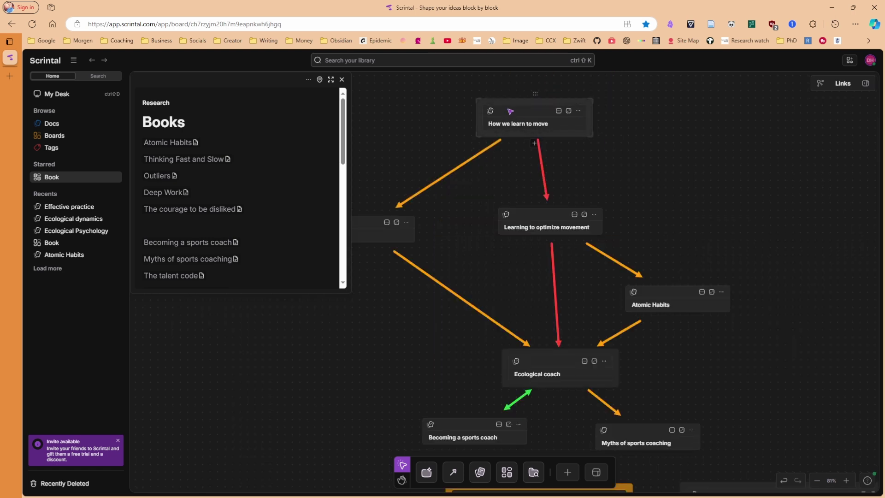
pyautogui.scroll(-4, 669, 198)
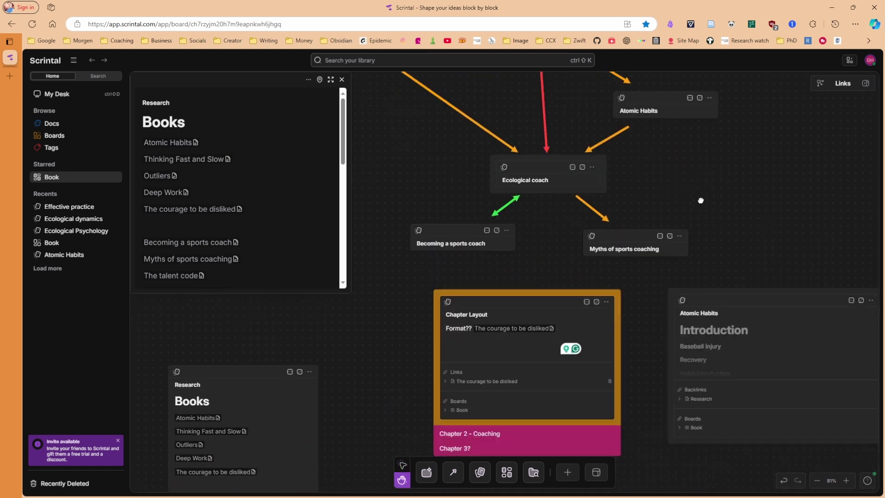
pyautogui.scroll(-1, 701, 200)
pyautogui.click(512, 318)
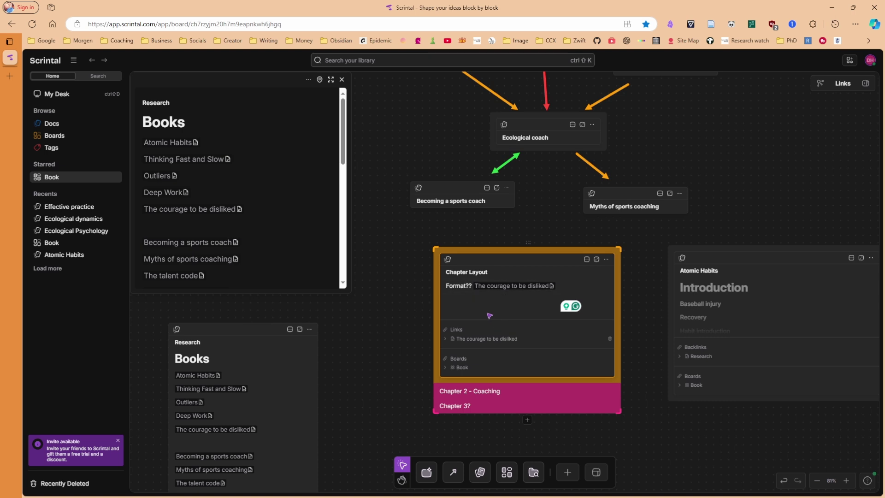
pyautogui.click(379, 349)
pyautogui.moveTo(387, 348); pyautogui.dragTo(411, 277)
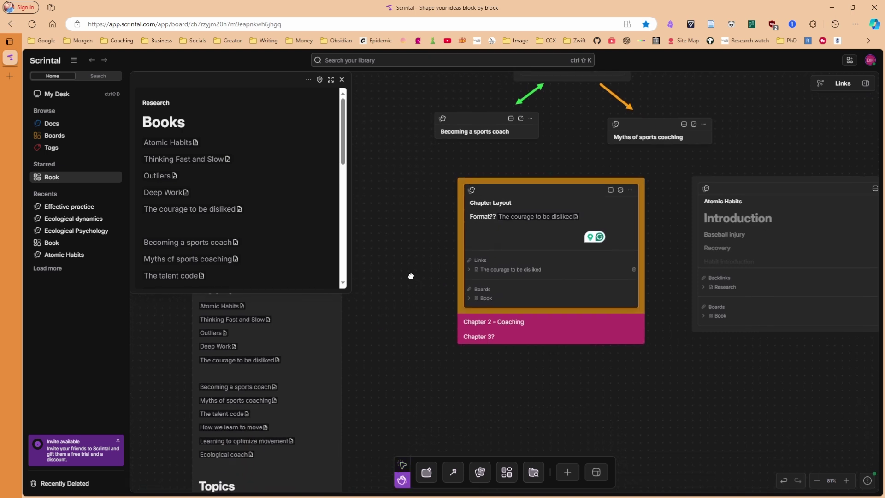
pyautogui.scroll(-2, 207, 257)
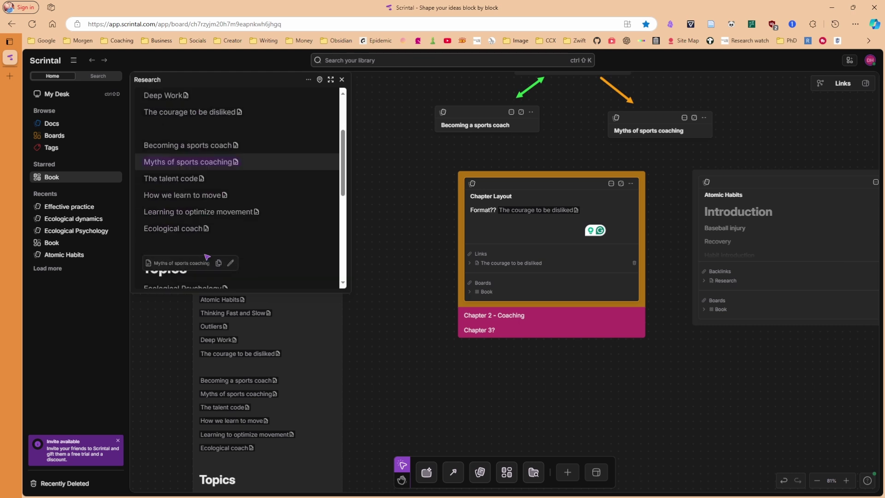
pyautogui.scroll(-3, 191, 239)
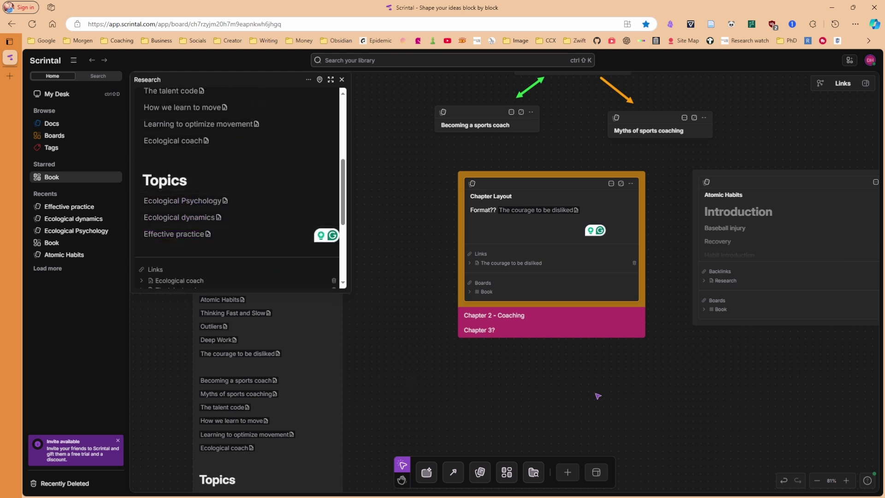
pyautogui.scroll(5, 608, 391)
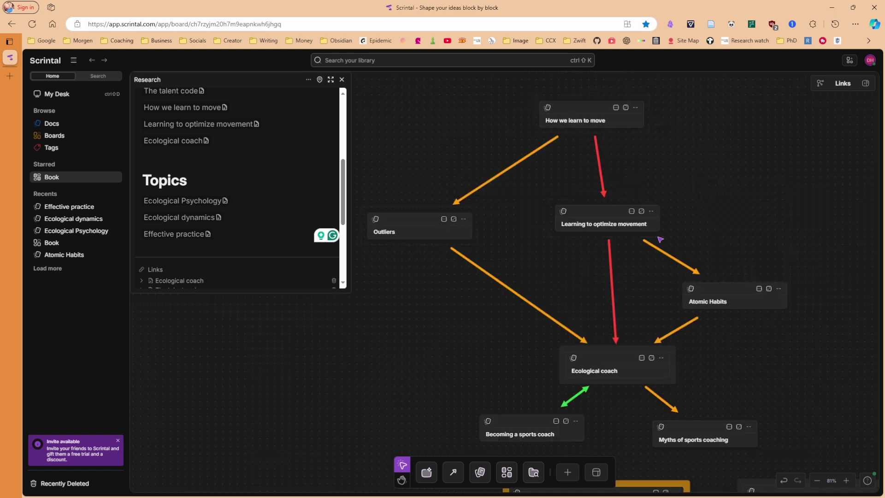
# Step: Show the Learning to optimize movement card at the taller Snippet height
pyautogui.click(617, 216)
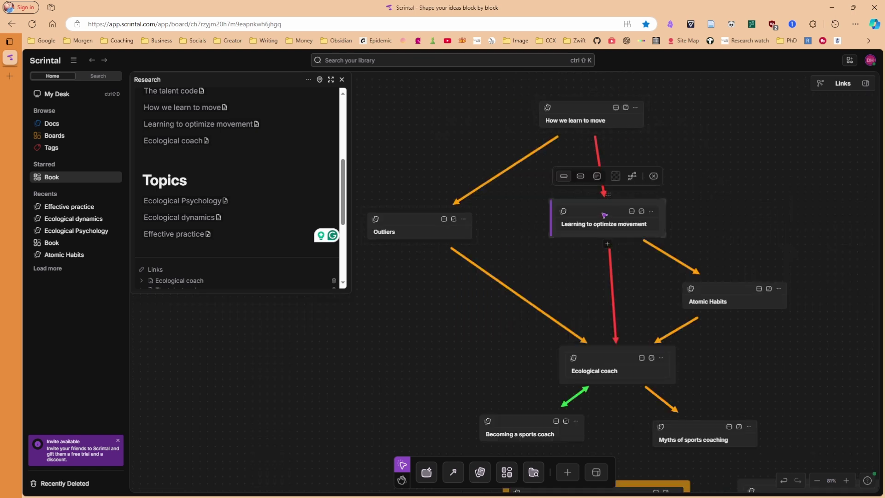
pyautogui.click(580, 177)
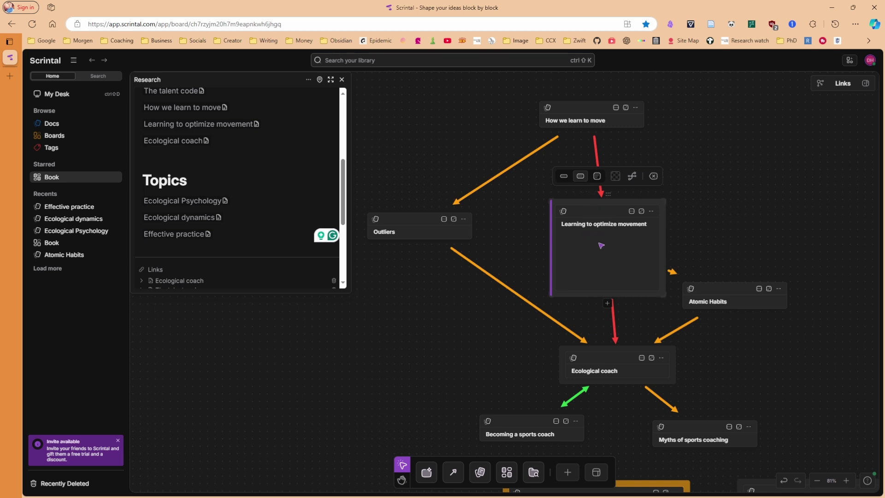
pyautogui.click(564, 177)
pyautogui.click(598, 177)
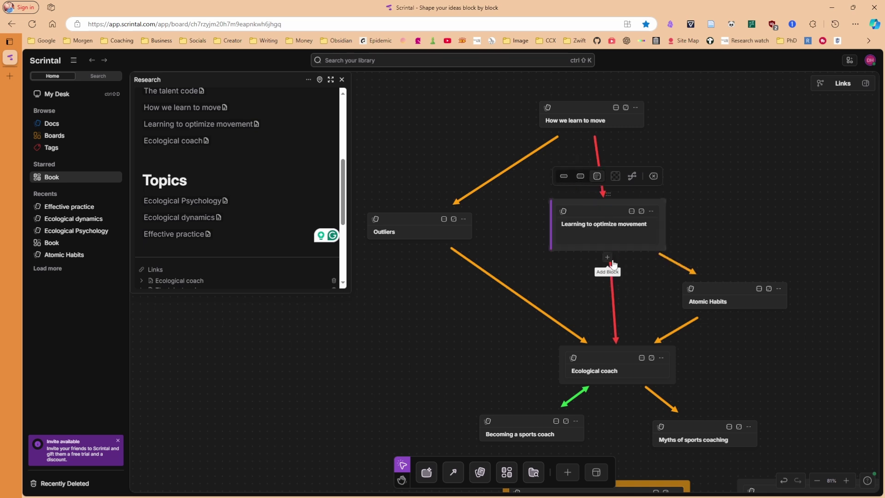
pyautogui.click(581, 176)
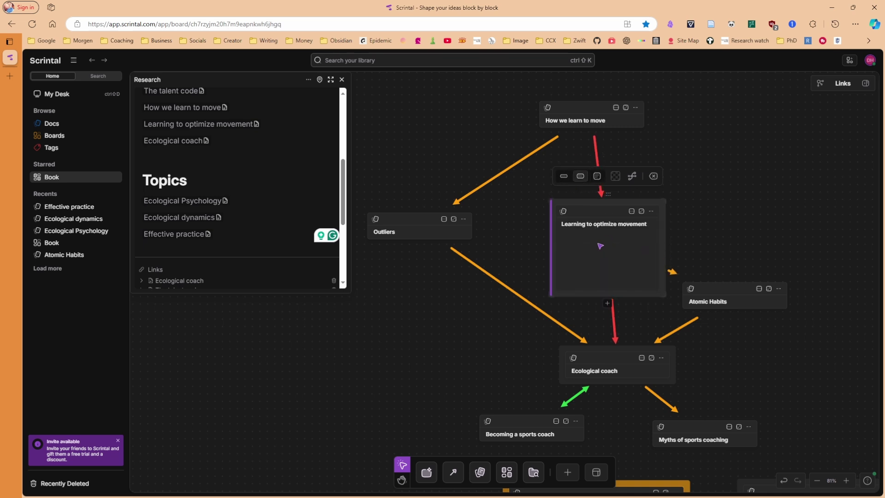
# Step: Add 'This book is to be read' to the Ecological coach document via the Research list
pyautogui.scroll(1, 192, 199)
pyautogui.click(191, 202)
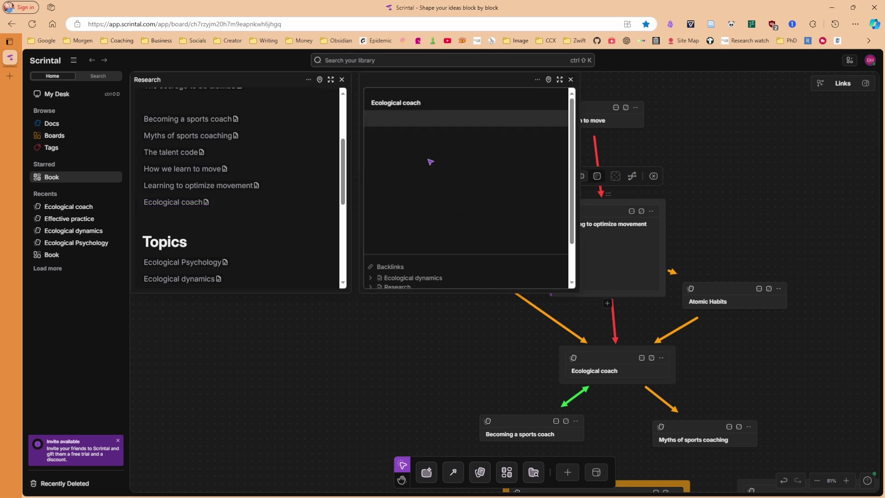
pyautogui.click(421, 123)
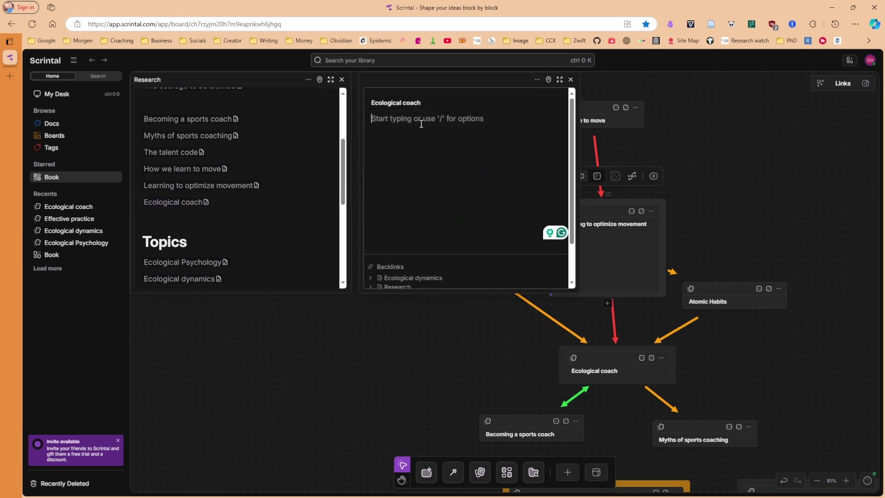
pyautogui.write('This book is to be read')
pyautogui.click(571, 80)
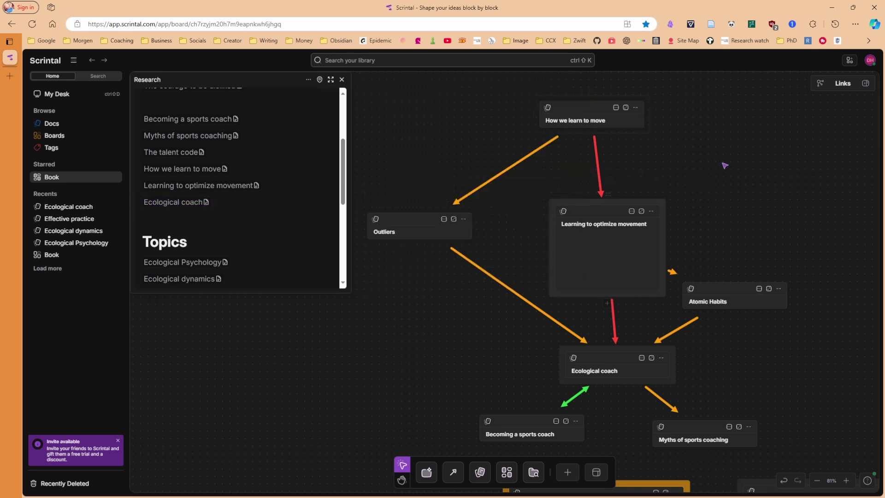
# Step: Expand the Ecological coach card to show its text, then shrink it to title only
pyautogui.click(629, 364)
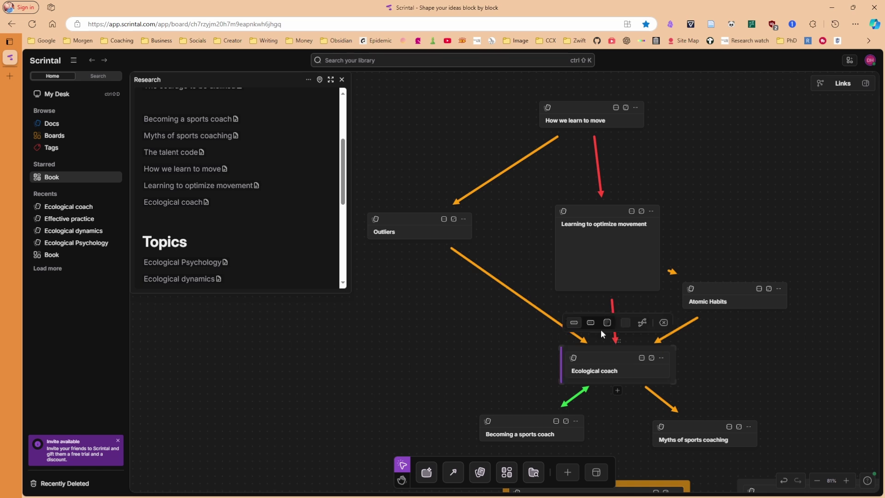
pyautogui.click(590, 322)
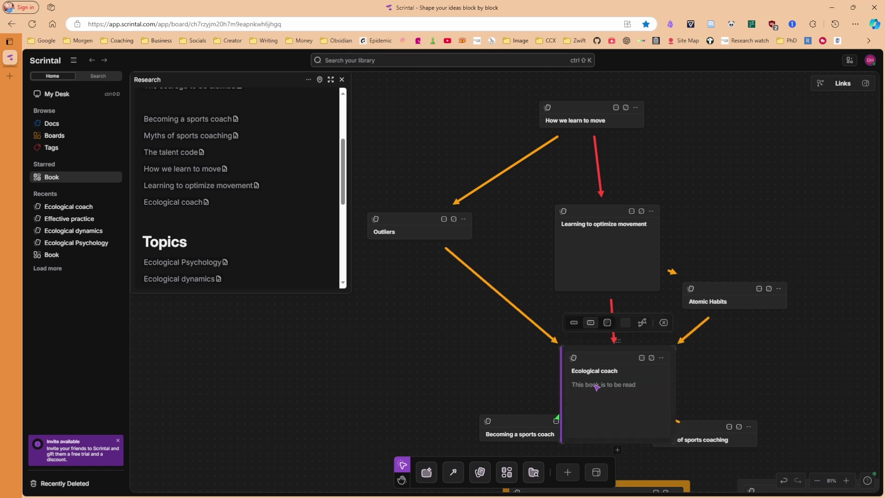
pyautogui.click(574, 322)
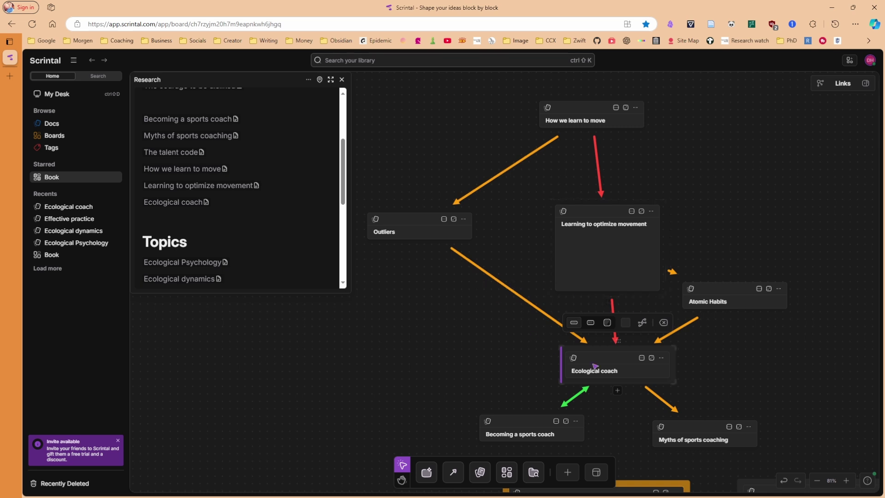
# Step: Set the Ecological coach card back to its expanded Snippet view
pyautogui.click(590, 322)
pyautogui.click(590, 322)
pyautogui.click(590, 322)
# Step: Replace 'This book is to be read' with a Summary heading and 'this is the summary of the book and so…' paragraph
pyautogui.click(620, 384)
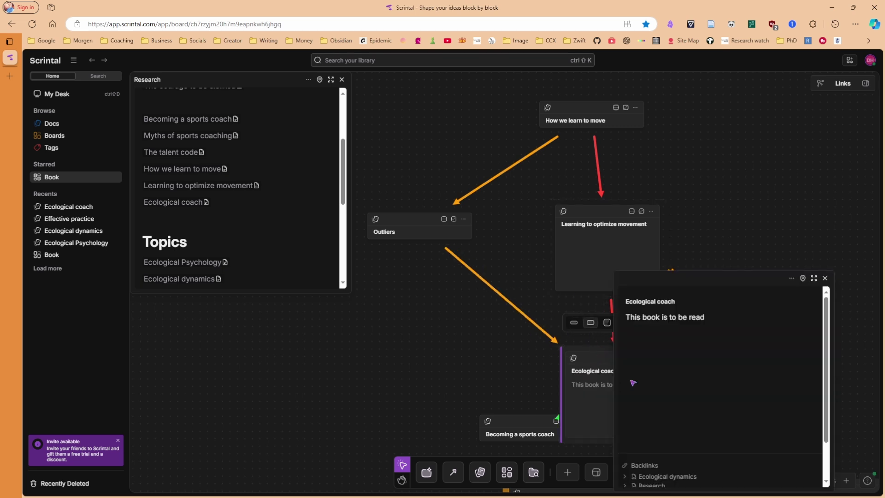
pyautogui.tripleClick(677, 316)
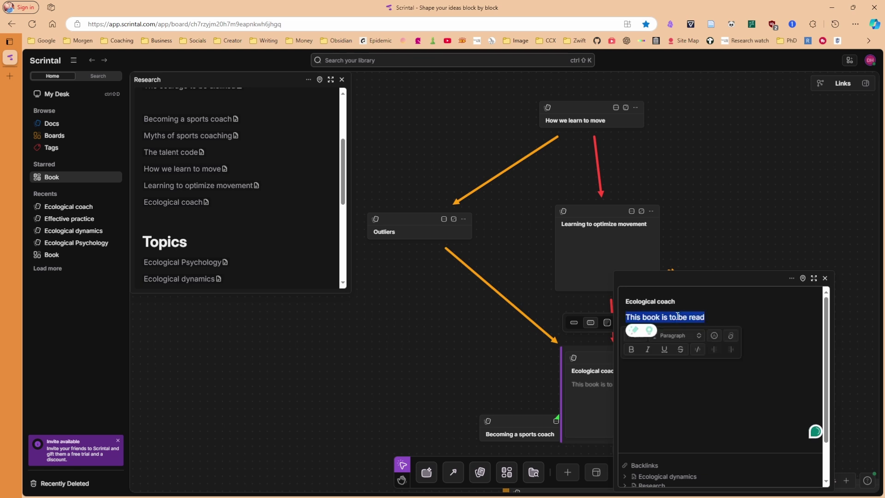
pyautogui.write('Summary this is the summary')
pyautogui.write('of the boo')
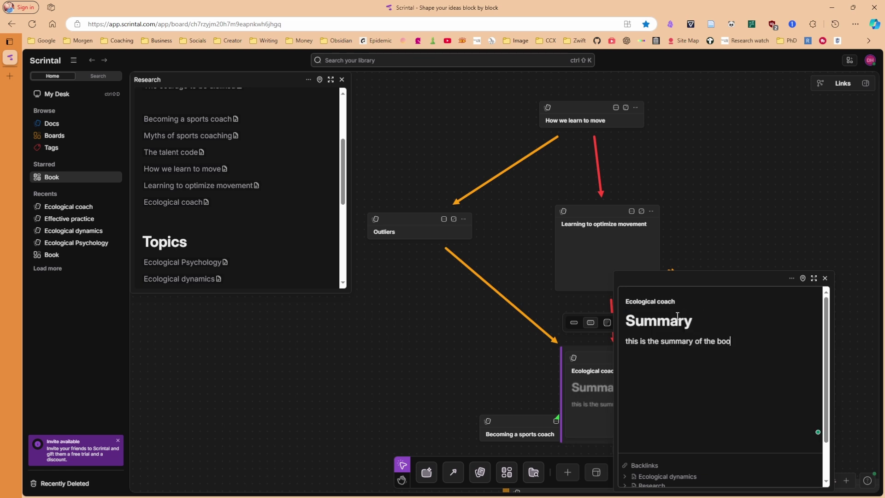
pyautogui.write('k')
pyautogui.moveTo(701, 282); pyautogui.dragTo(733, 103)
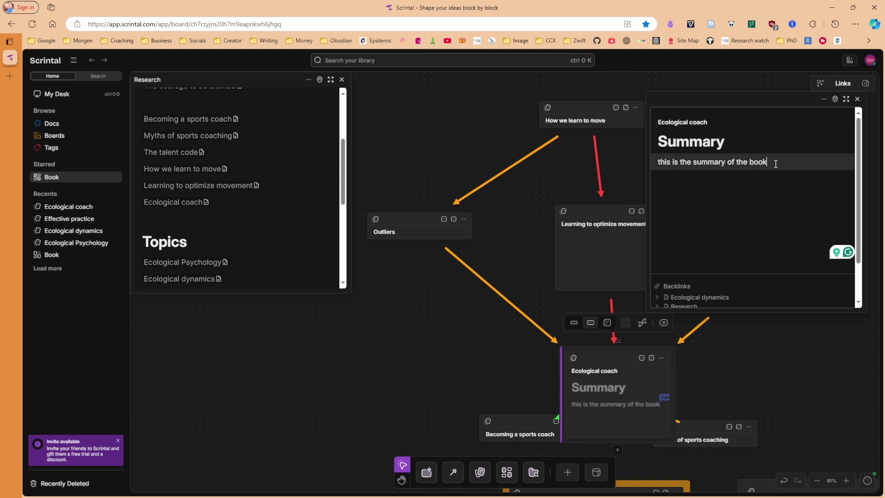
pyautogui.write('and so ')
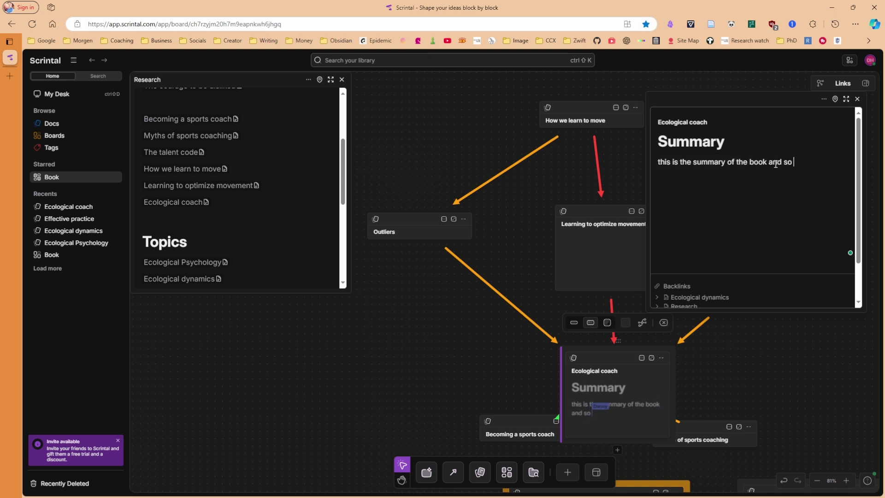
pyautogui.write('I can ad')
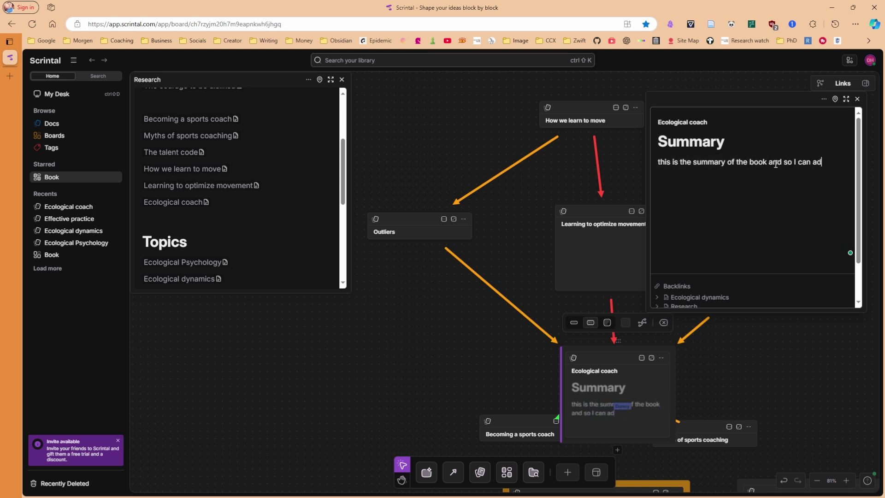
pyautogui.write('d more text her')
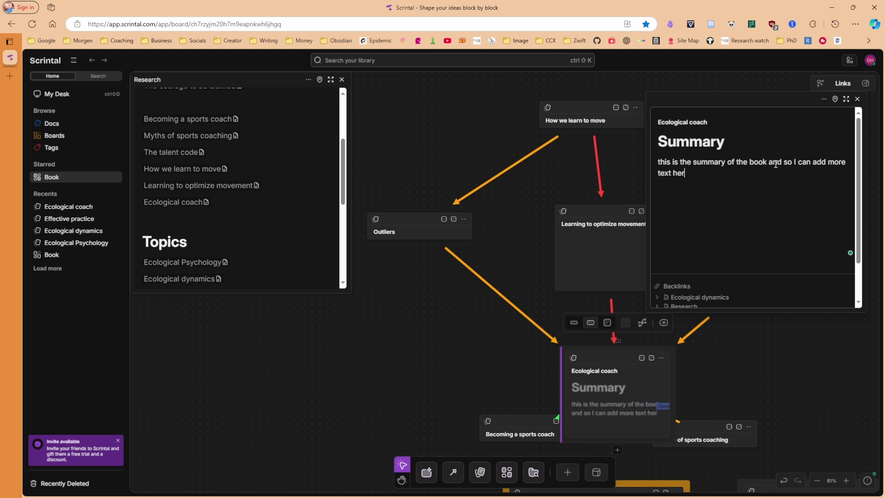
pyautogui.write('e and you can ')
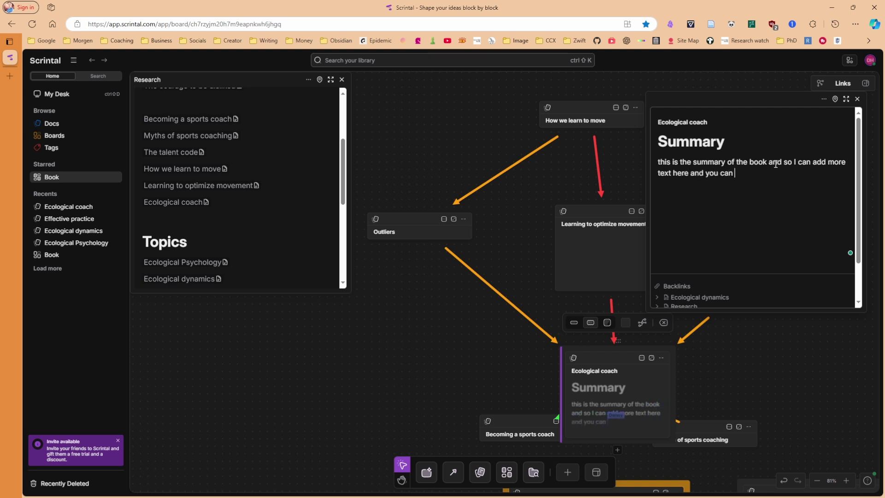
pyautogui.write('see things chan')
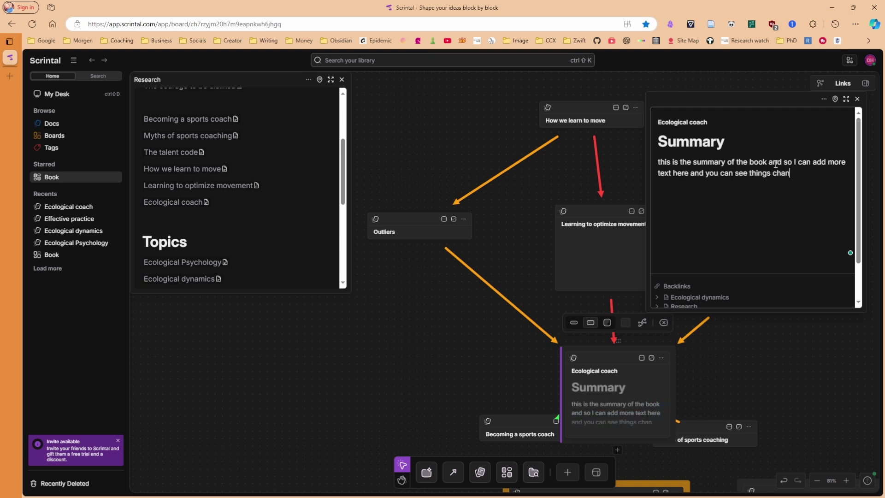
pyautogui.write('ge until they fall off t')
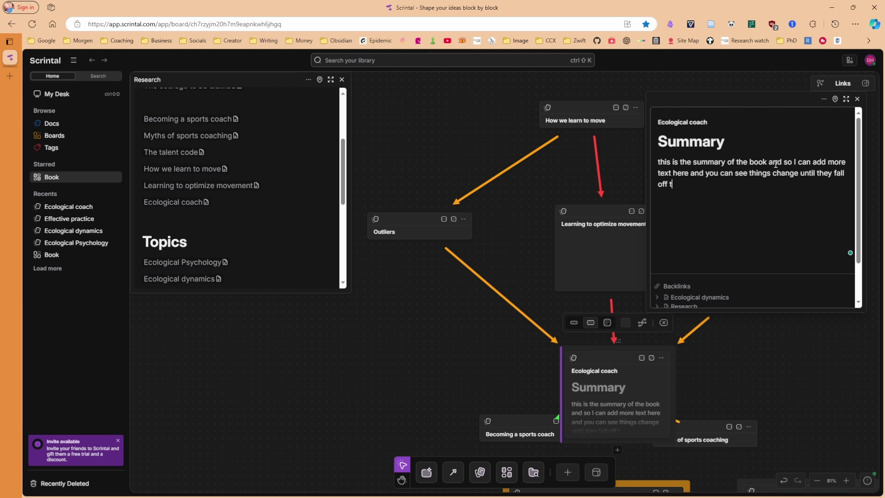
pyautogui.write('he card which should happen soon.')
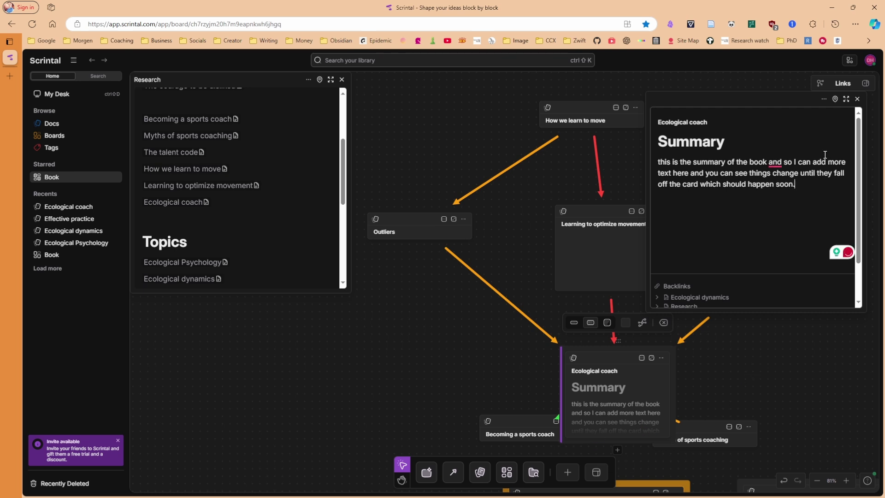
# Step: Close the side panel and set the Ecological coach card to its largest size, revealing the full Summary
pyautogui.click(858, 99)
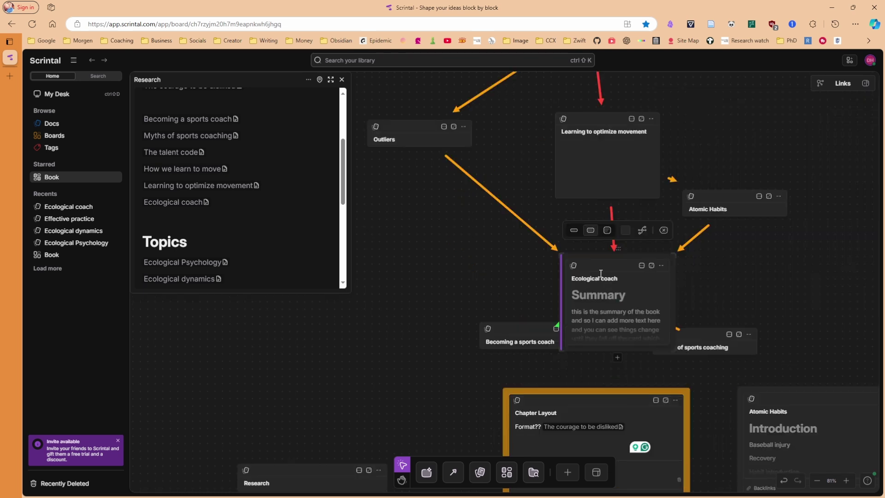
pyautogui.click(574, 230)
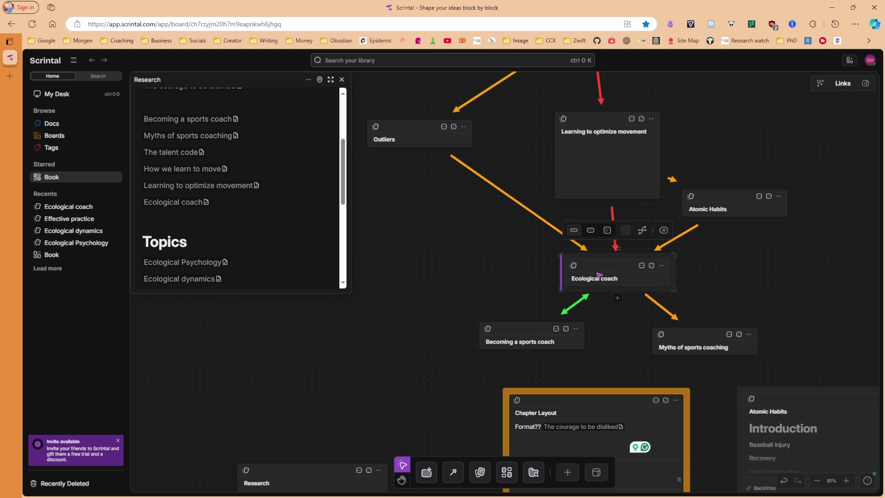
pyautogui.click(591, 230)
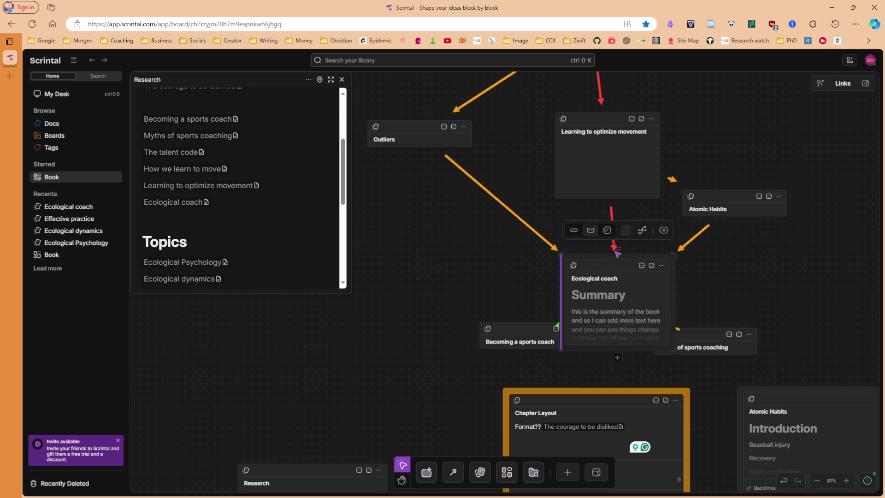
pyautogui.click(608, 230)
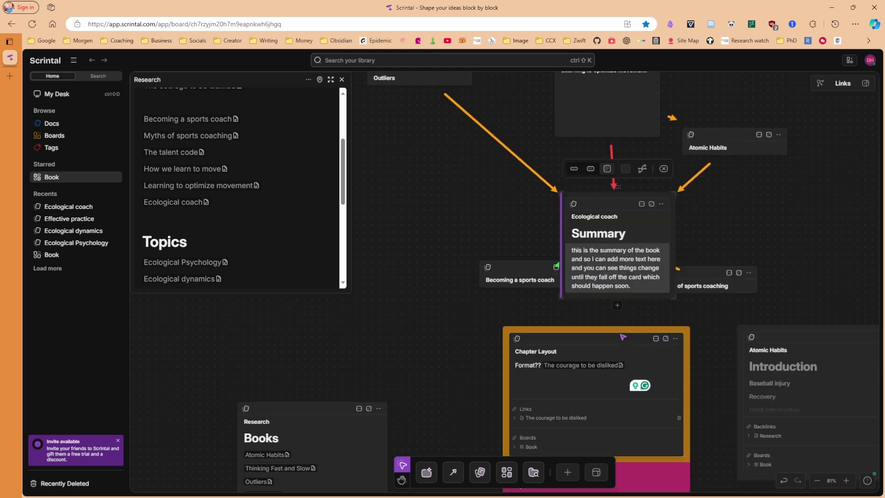